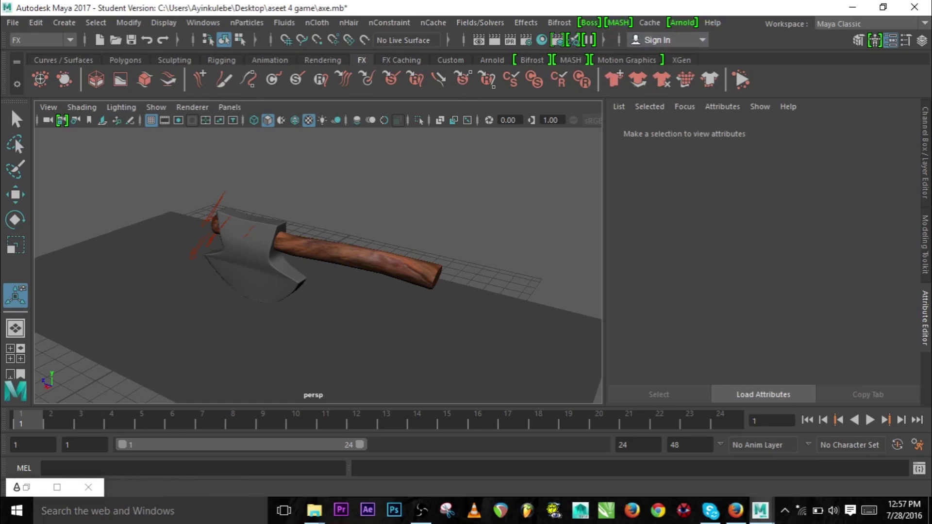
{"action": "left_click", "coordinate": [42, 25]}
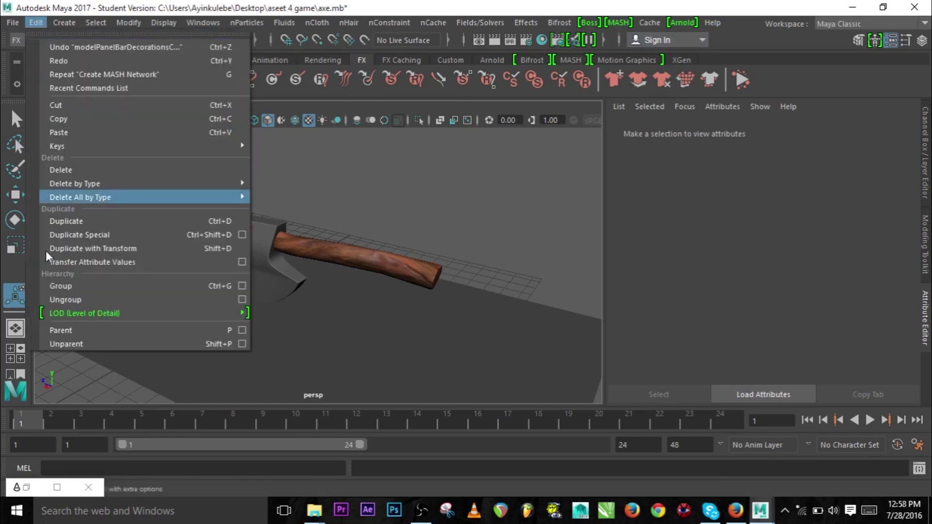
{"action": "mouse_move", "coordinate": [137, 316]}
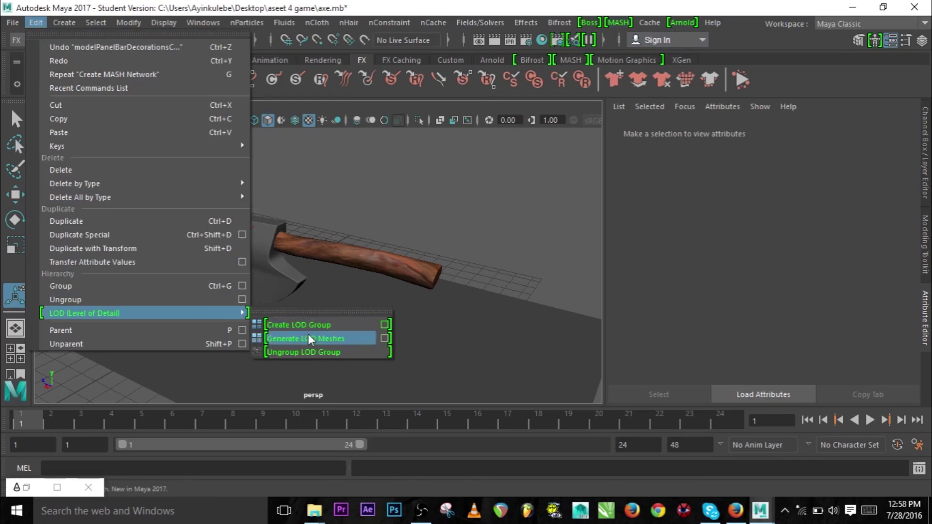
{"action": "mouse_move", "coordinate": [71, 23]}
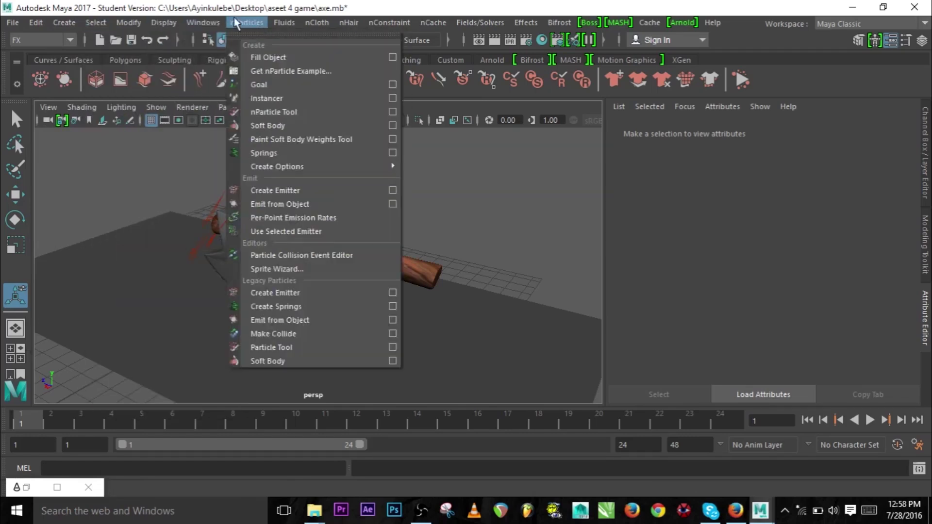
{"action": "left_click", "coordinate": [480, 22]}
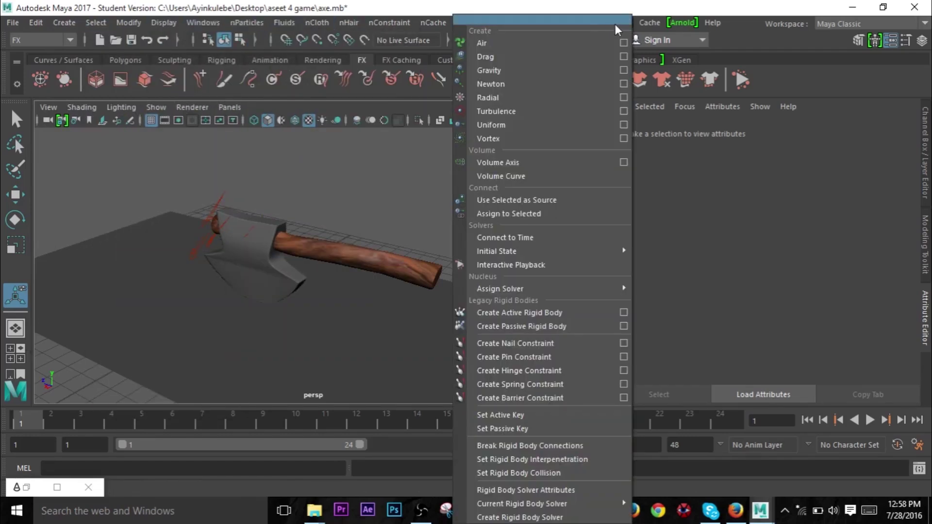
{"action": "left_click", "coordinate": [380, 178]}
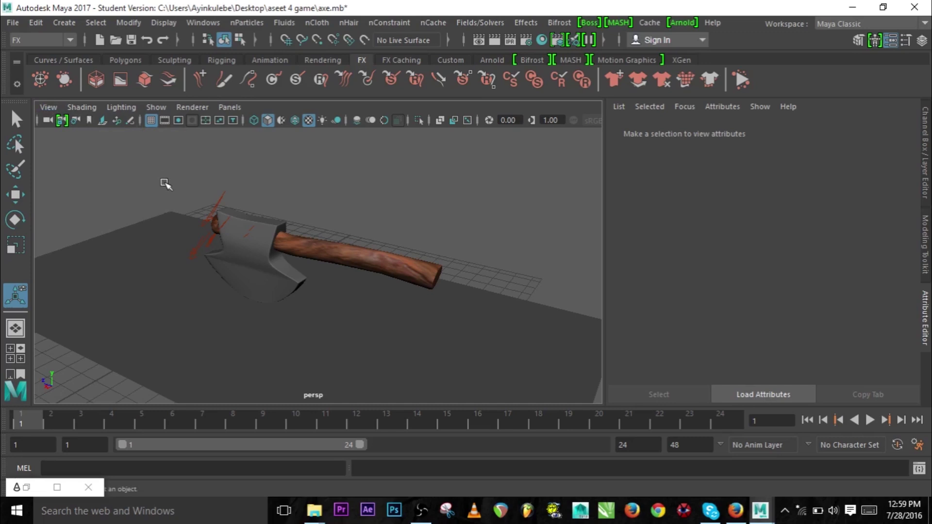
- Create a new camera in the axe scene
{"action": "left_click", "coordinate": [68, 22]}
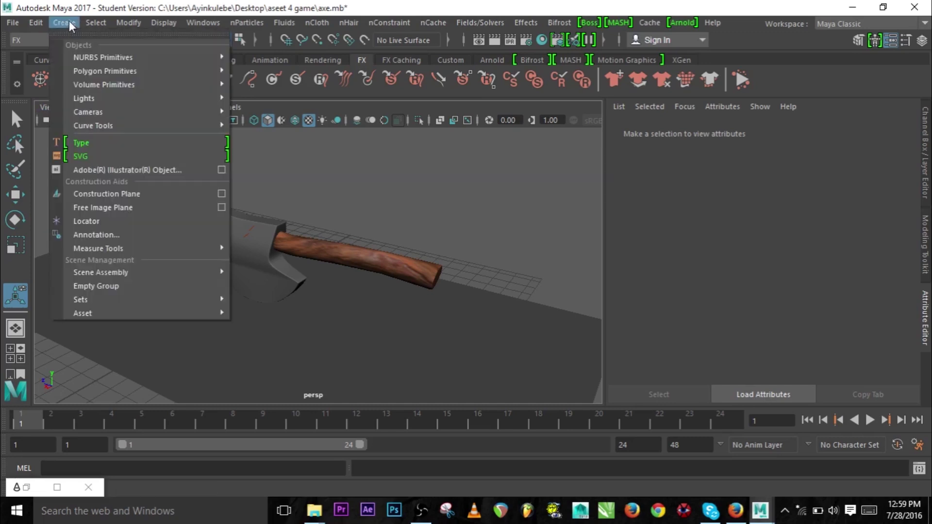
{"action": "mouse_move", "coordinate": [143, 64]}
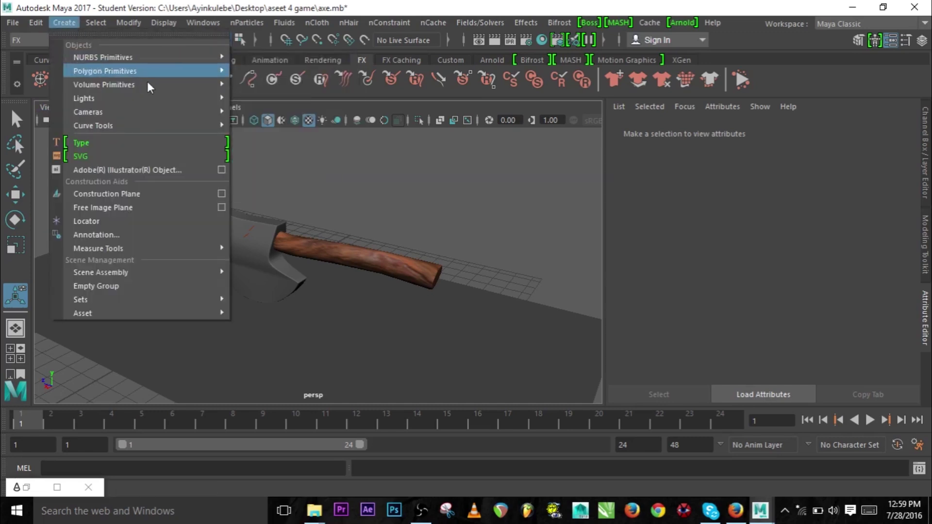
{"action": "mouse_move", "coordinate": [173, 113]}
{"action": "left_click", "coordinate": [268, 125]}
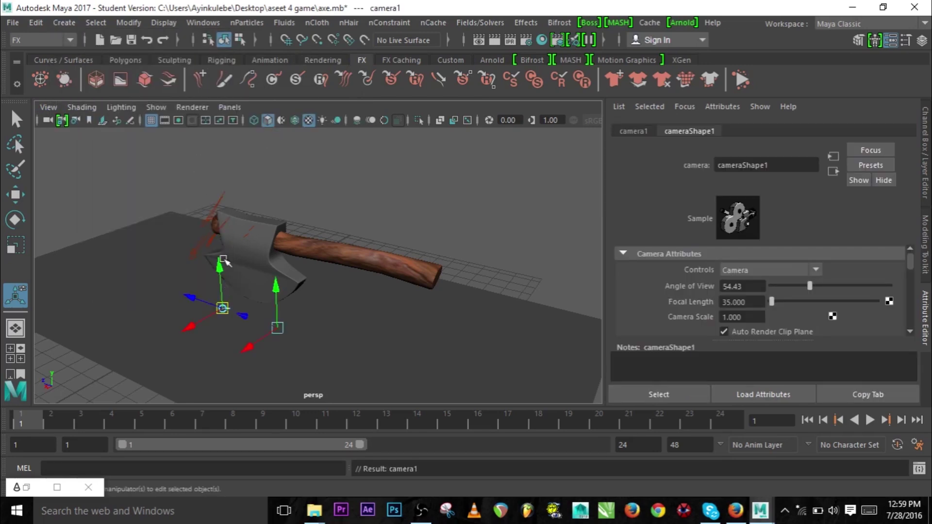
- Look through camera1, frame the axe and the ground plane, and display the resolution gate with its mask
{"action": "left_click", "coordinate": [228, 107]}
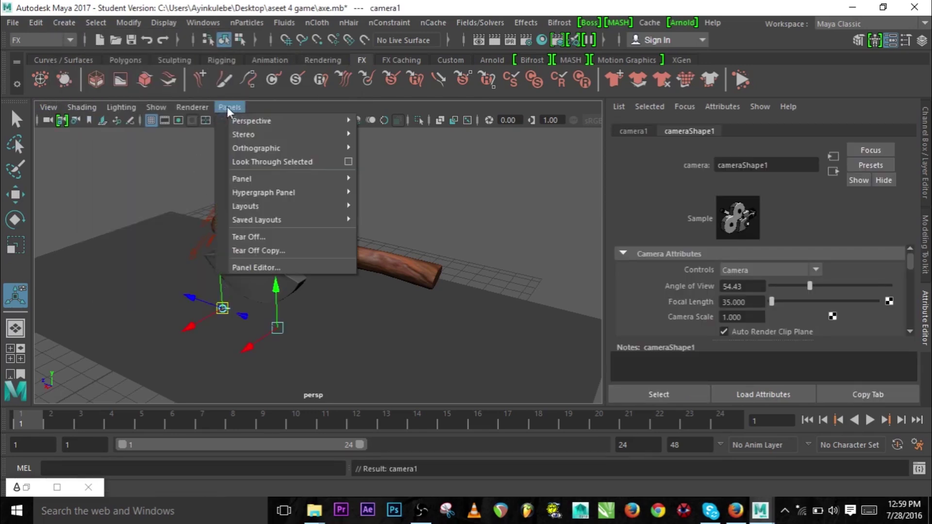
{"action": "mouse_move", "coordinate": [336, 132]}
{"action": "left_click", "coordinate": [410, 129]}
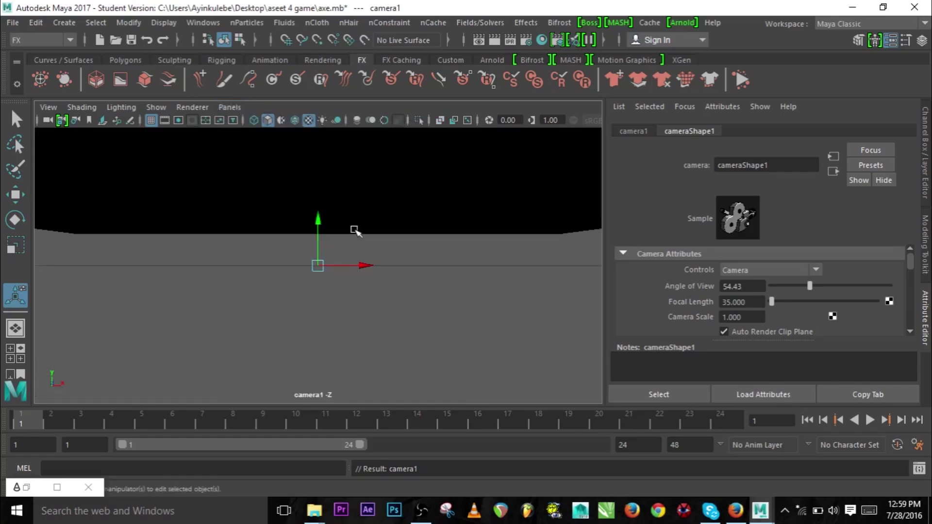
{"action": "left_click_drag", "start_coordinate": [354, 231], "coordinate": [150, 222], "text": "alt"}
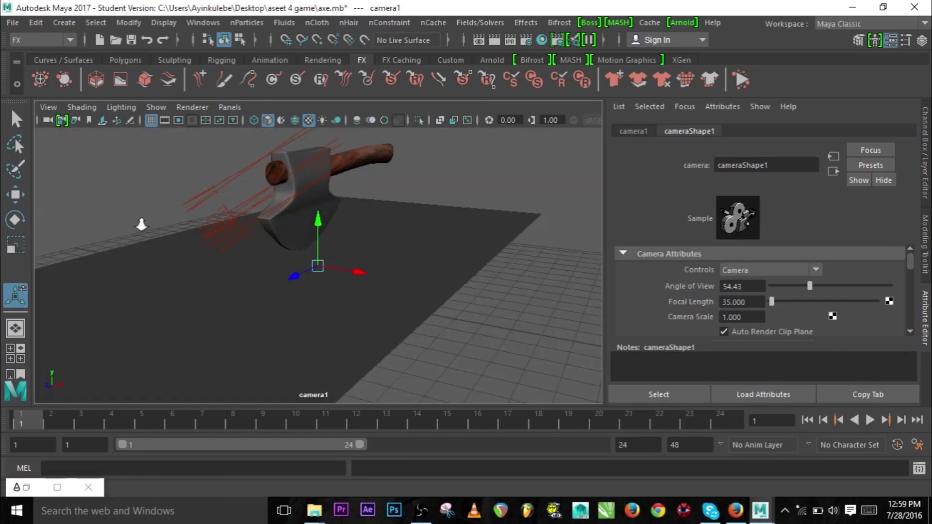
{"action": "left_click", "coordinate": [192, 120]}
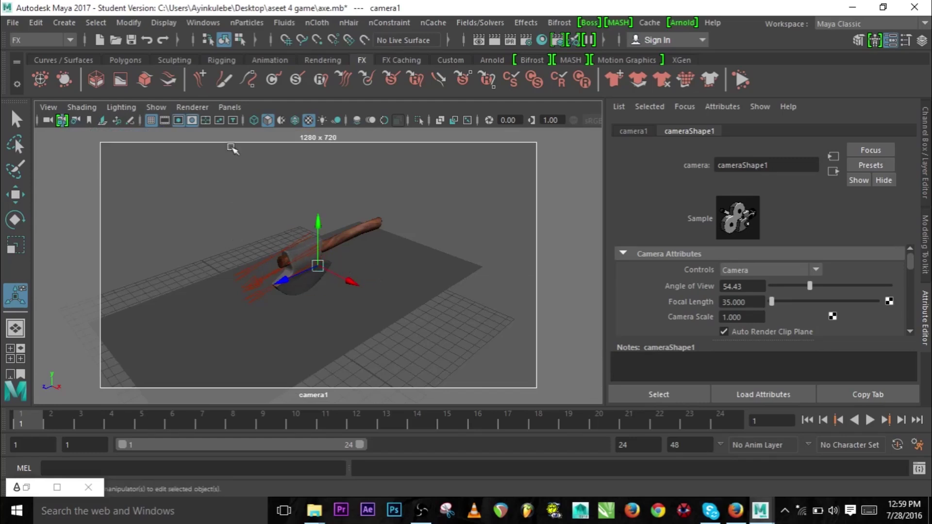
- Return the viewport to the perspective view and check where camera1 sits relative to the axe
{"action": "left_click", "coordinate": [234, 109]}
{"action": "mouse_move", "coordinate": [324, 118]}
{"action": "left_click", "coordinate": [404, 136]}
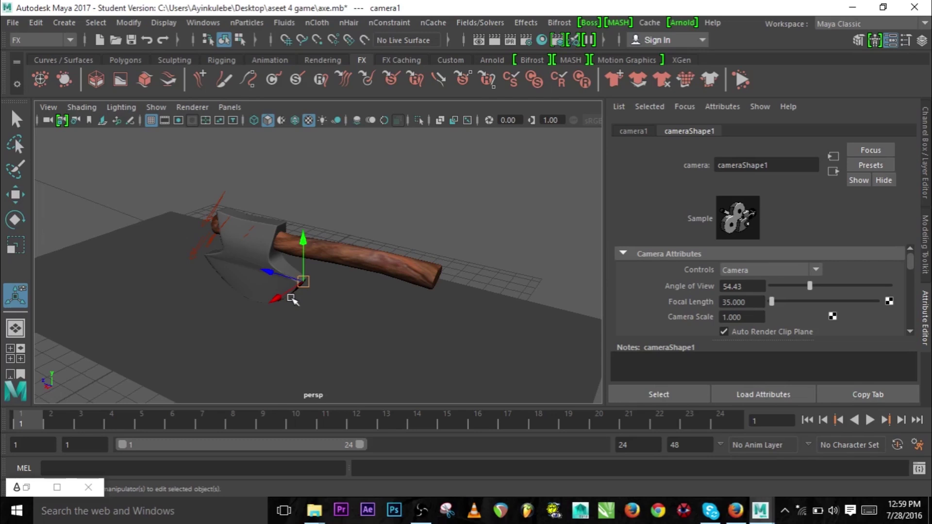
{"action": "scroll", "coordinate": [483, 230], "scroll_direction": "down", "scroll_amount": 5}
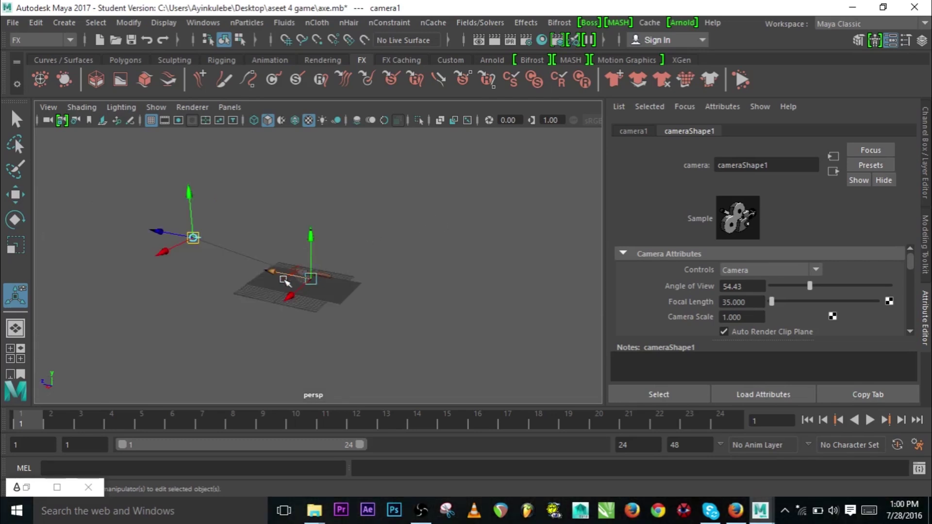
{"action": "scroll", "coordinate": [418, 262], "scroll_direction": "up", "scroll_amount": 3}
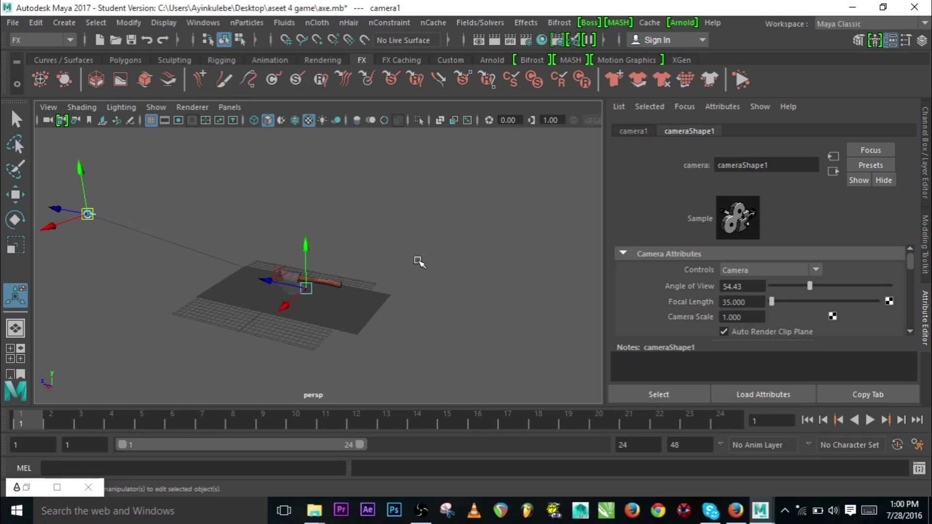
{"action": "scroll", "coordinate": [418, 262], "scroll_direction": "up", "scroll_amount": 5}
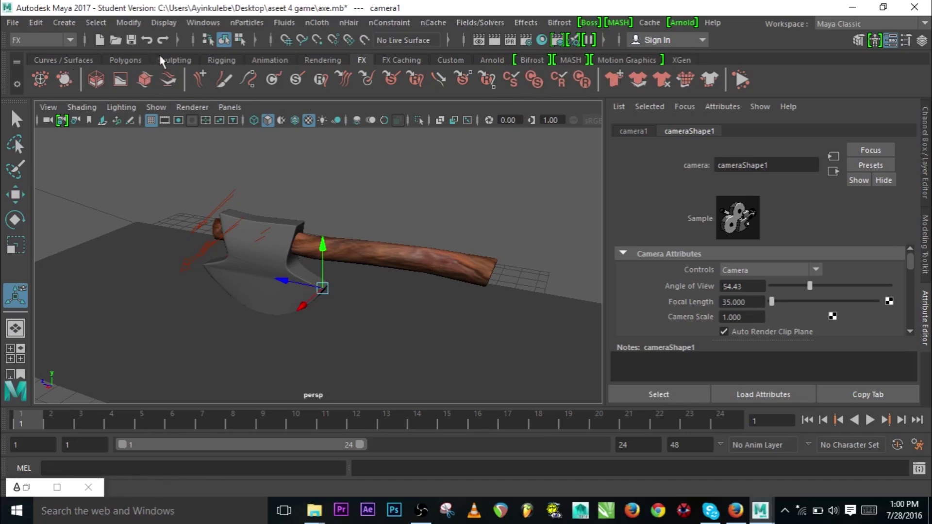
- Bring up the polygon tools and switch the menu set to Modeling
{"action": "left_click", "coordinate": [126, 61]}
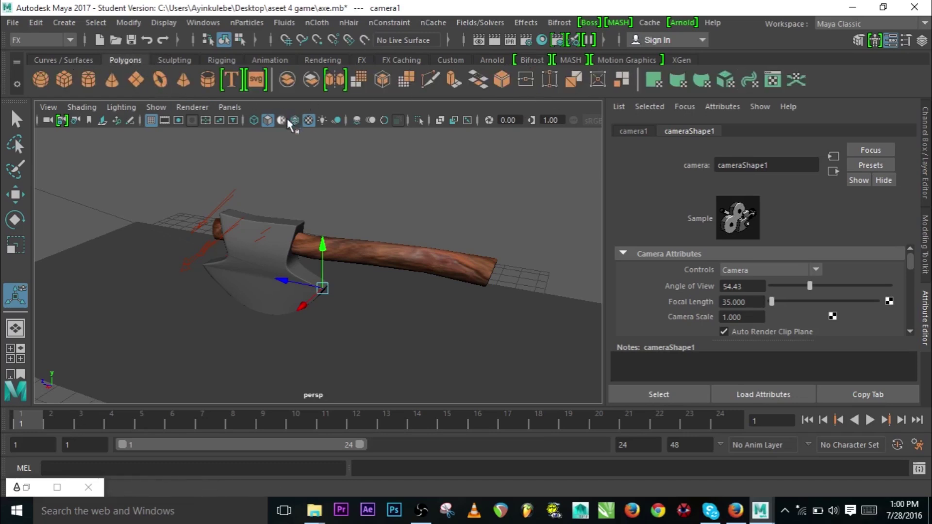
{"action": "left_click", "coordinate": [68, 40]}
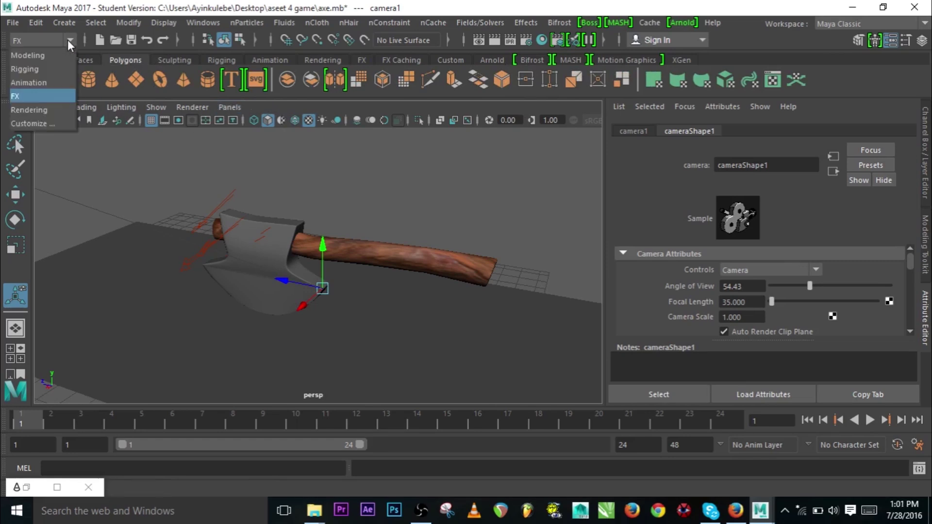
{"action": "left_click", "coordinate": [45, 57]}
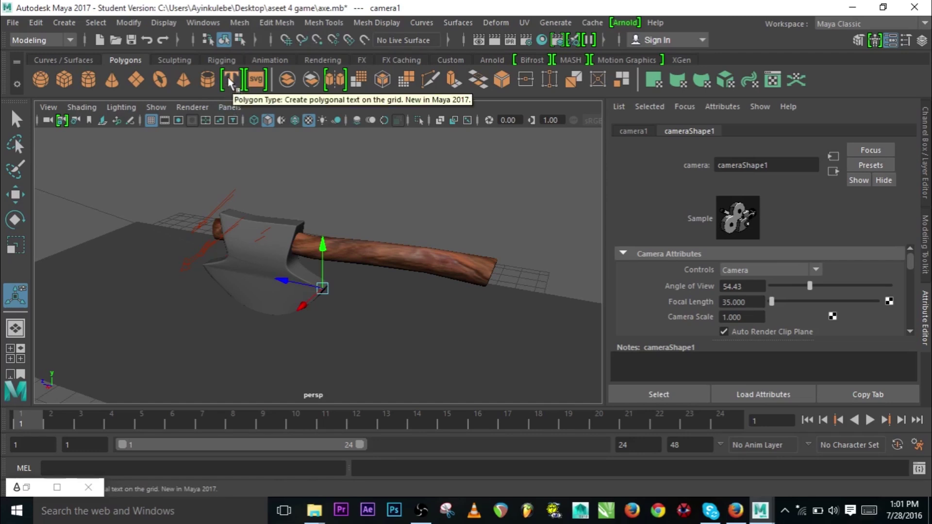
- Create a 3D Type object and replace its default text with the artist's name in lowercase
{"action": "left_click", "coordinate": [66, 23]}
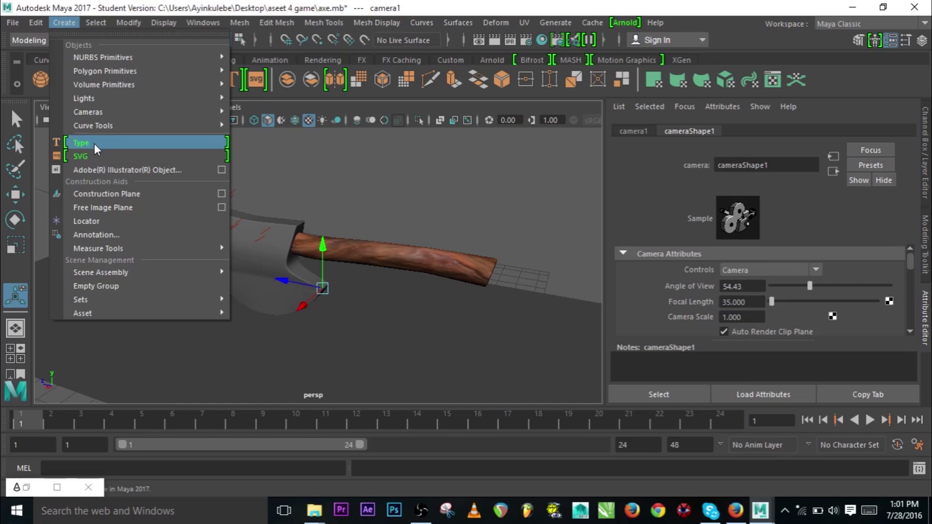
{"action": "left_click", "coordinate": [95, 143]}
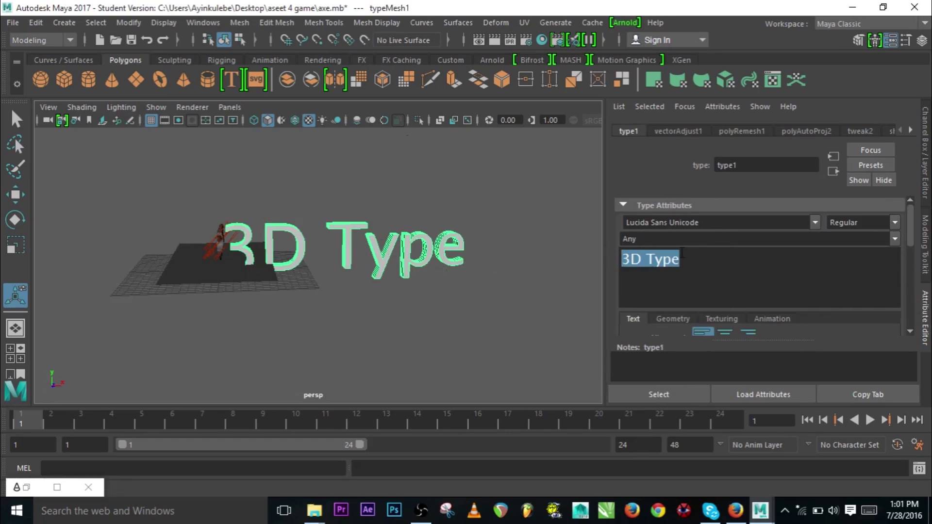
{"action": "type", "text": "ayin"}
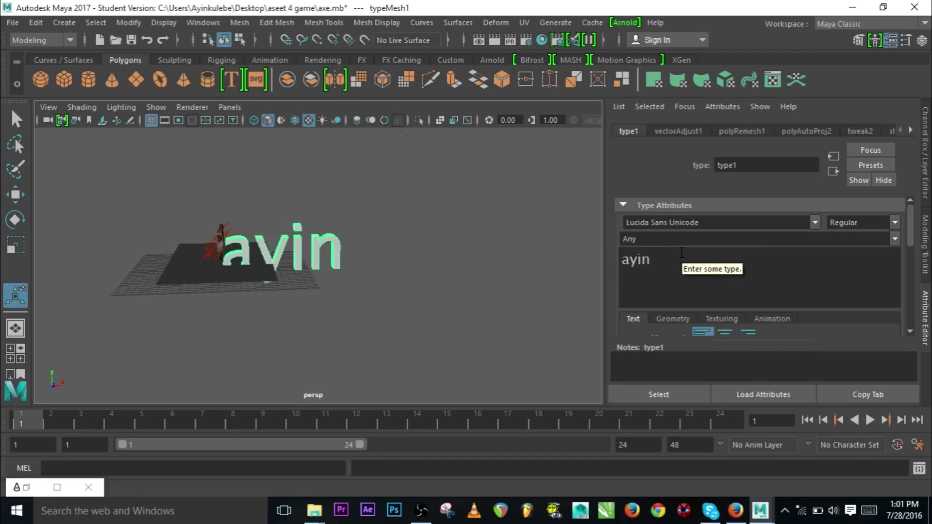
{"action": "type", "text": "k"}
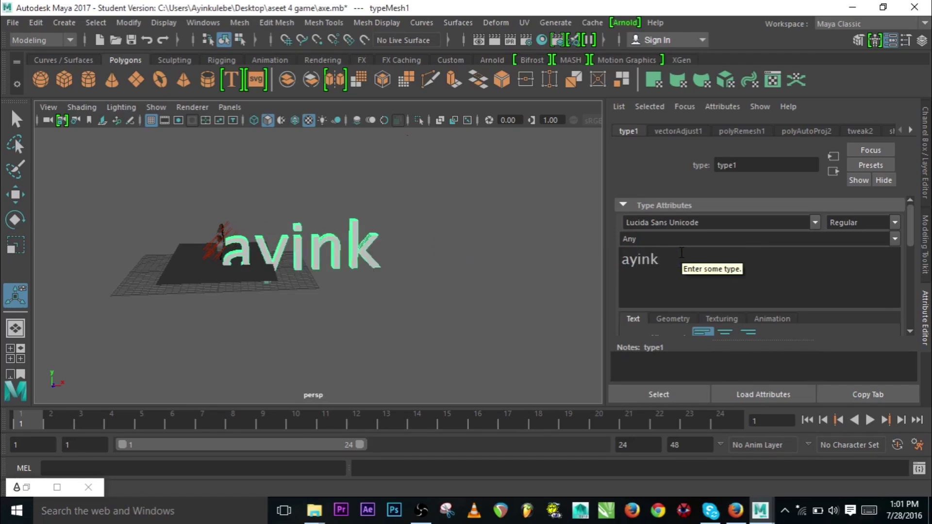
{"action": "type", "text": "ulebe"}
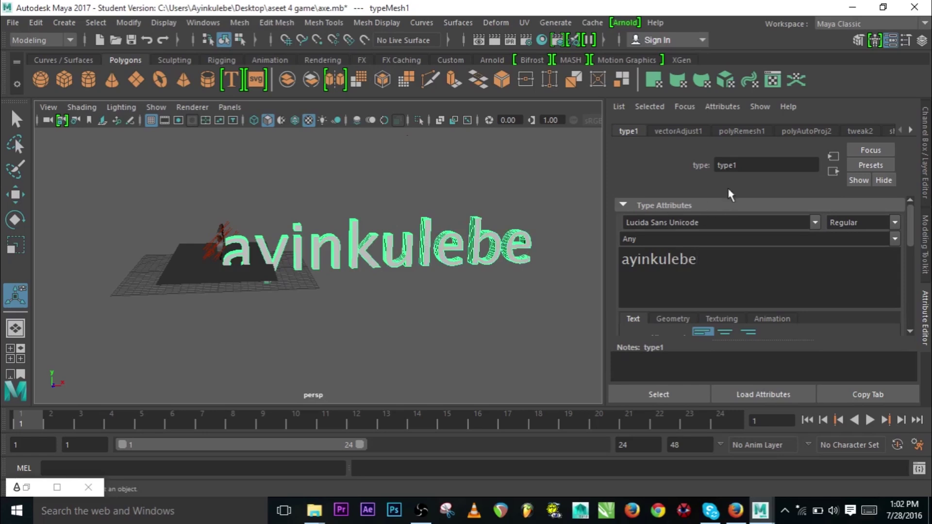
- Set the font of the 3D text to Lucida Bright
{"action": "left_click_drag", "start_coordinate": [912, 226], "coordinate": [911, 223]}
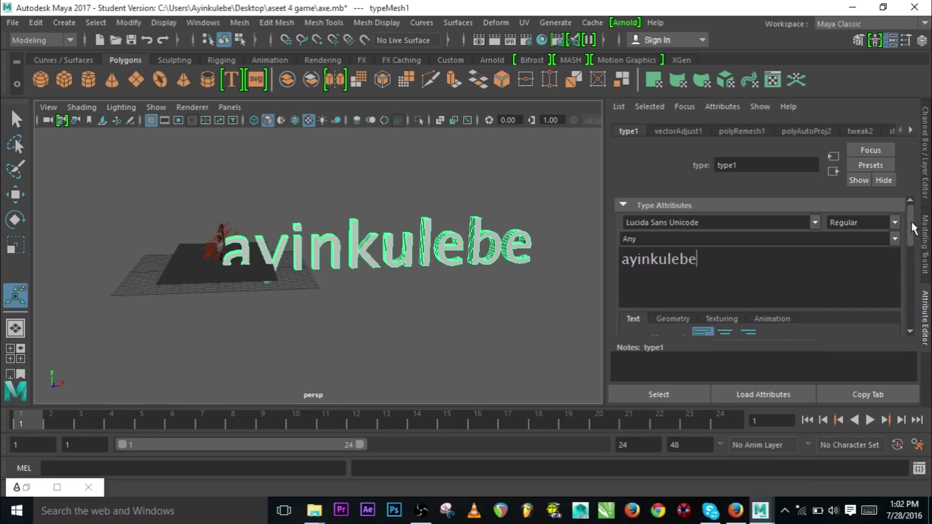
{"action": "left_click", "coordinate": [815, 223]}
{"action": "left_click", "coordinate": [816, 221]}
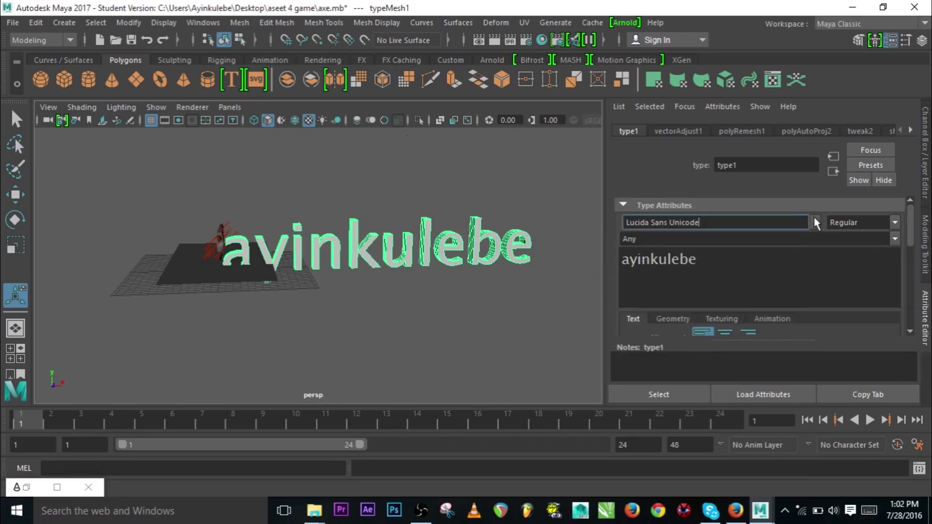
{"action": "left_click", "coordinate": [812, 220]}
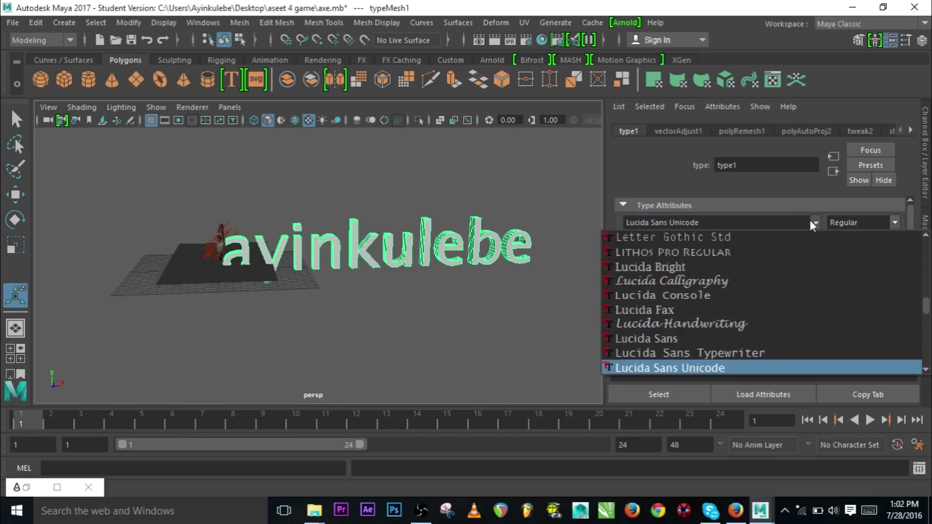
{"action": "left_click", "coordinate": [657, 268]}
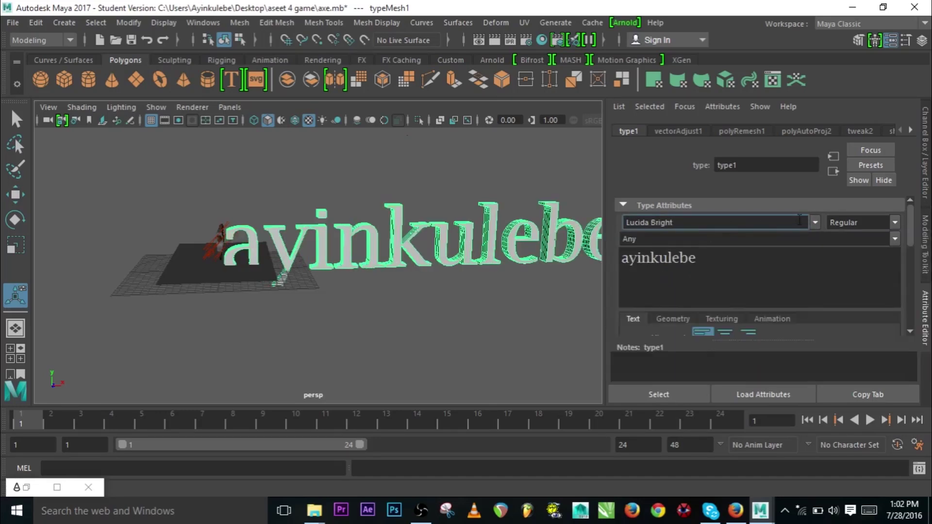
- Try the Armenian writing system on the 3D text and settle on Cyrillic
{"action": "left_click", "coordinate": [895, 239]}
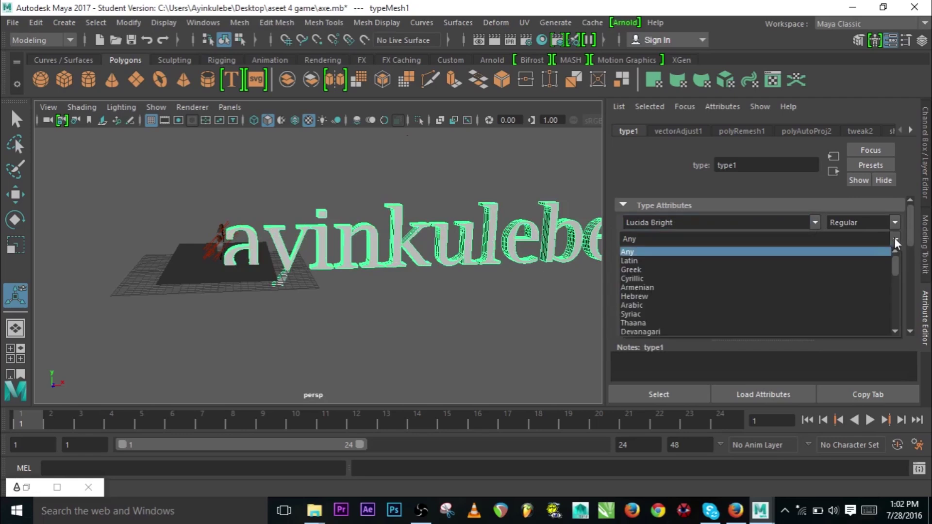
{"action": "left_click", "coordinate": [665, 288]}
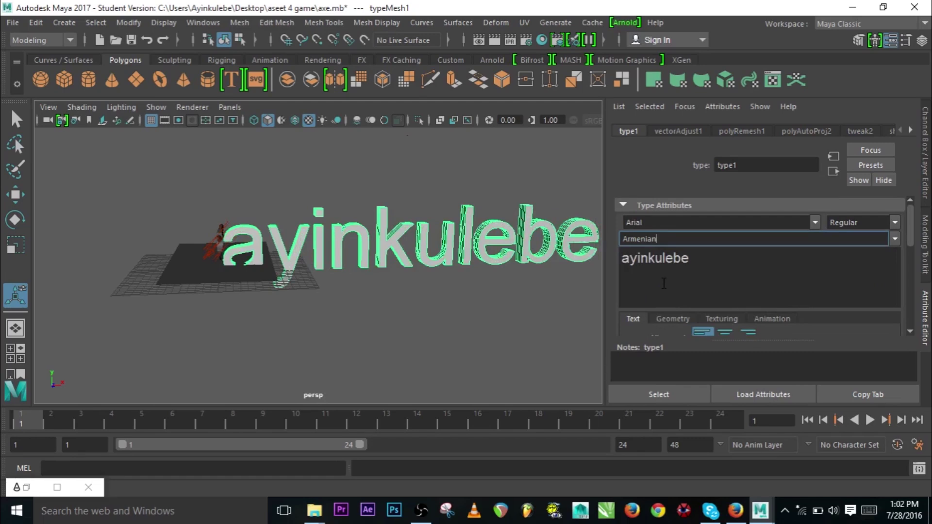
{"action": "left_click", "coordinate": [666, 239]}
{"action": "left_click", "coordinate": [661, 279]}
- Try the Bold and Black font styles on the 3D text
{"action": "left_click", "coordinate": [895, 222]}
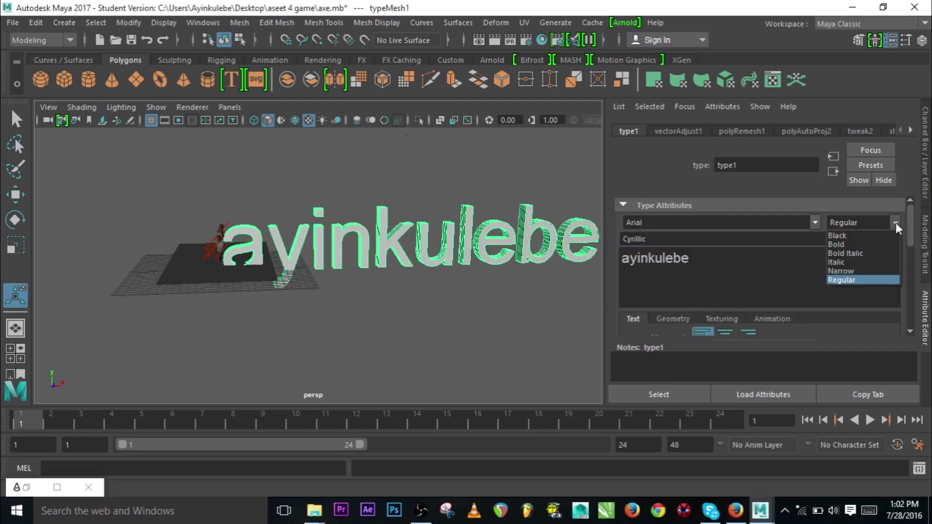
{"action": "left_click", "coordinate": [846, 245]}
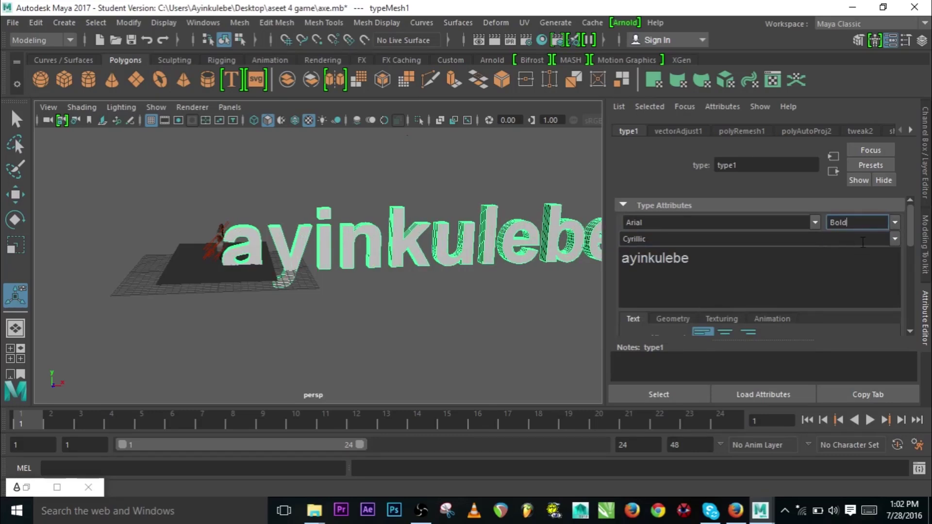
{"action": "key", "text": "Up"}
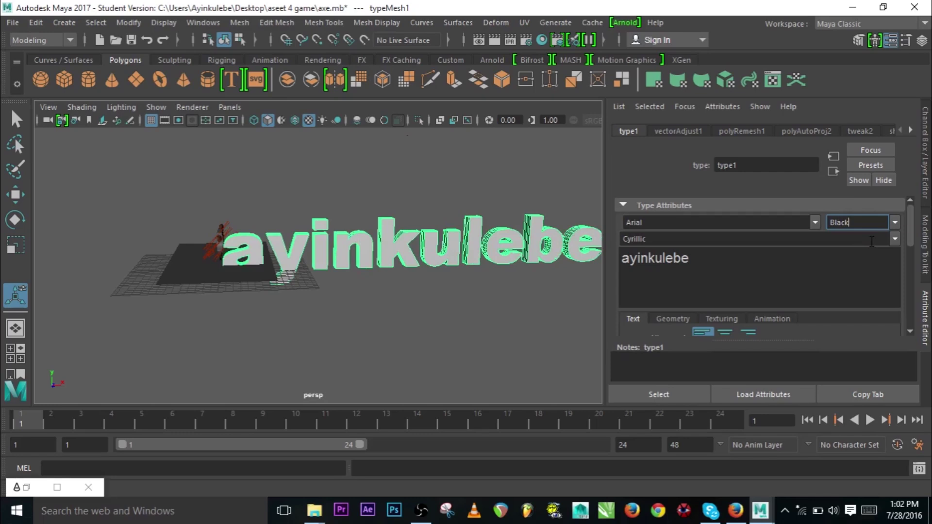
{"action": "key", "text": "Up"}
- Look through the type object's text, geometry and texturing settings
{"action": "left_click_drag", "start_coordinate": [911, 241], "coordinate": [913, 261]}
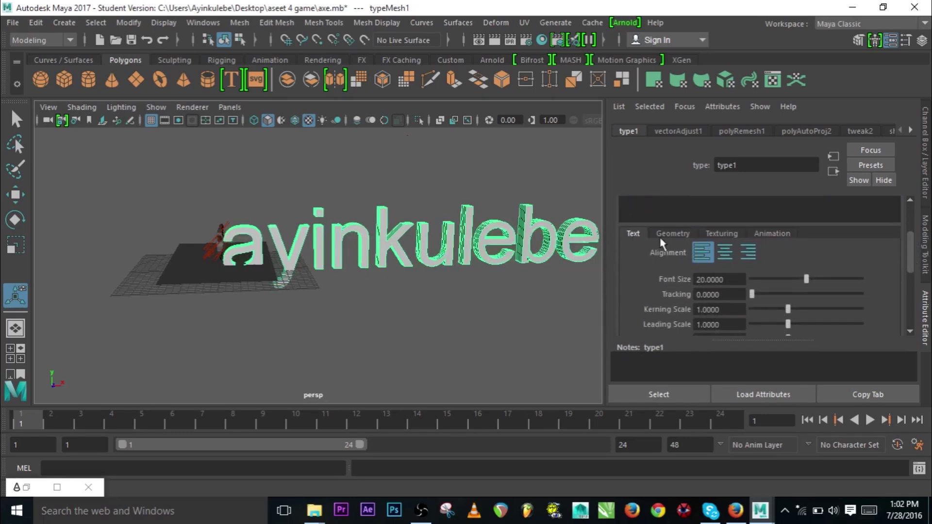
{"action": "left_click", "coordinate": [682, 237]}
{"action": "left_click", "coordinate": [720, 235]}
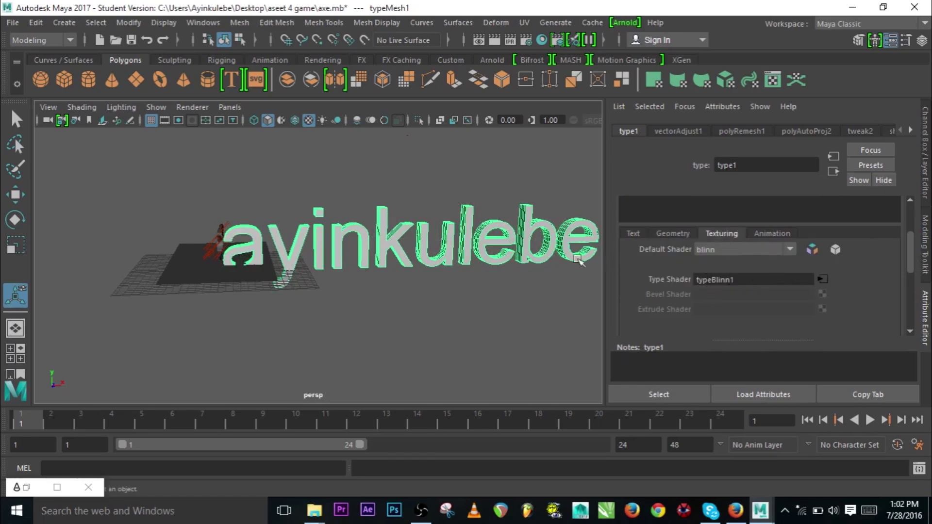
- Look through the animation settings of the 3D text
{"action": "left_click", "coordinate": [773, 234]}
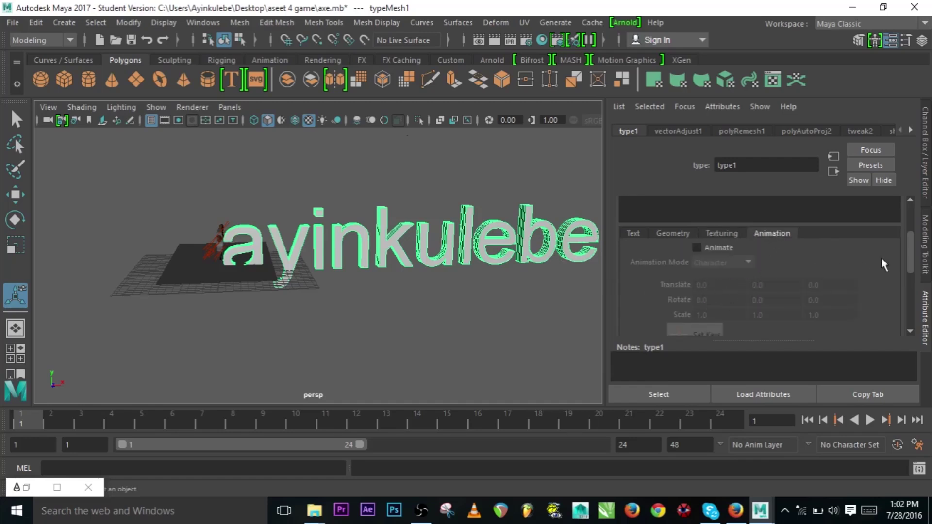
{"action": "left_click_drag", "start_coordinate": [911, 254], "coordinate": [906, 279]}
{"action": "scroll", "coordinate": [735, 221], "scroll_direction": "up", "scroll_amount": 3}
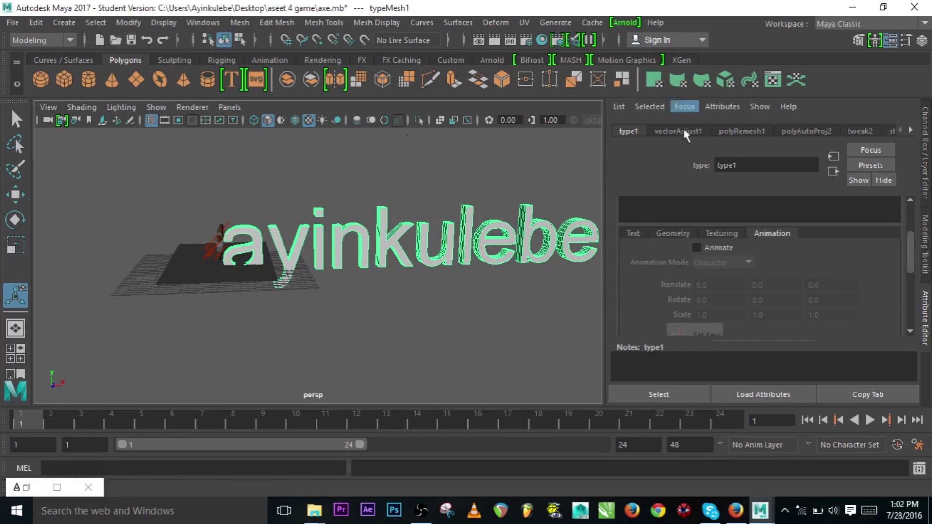
- Centre-align the 3D text and set its font size to about 11.64 and kerning scale to about 1.08
{"action": "left_click", "coordinate": [635, 234]}
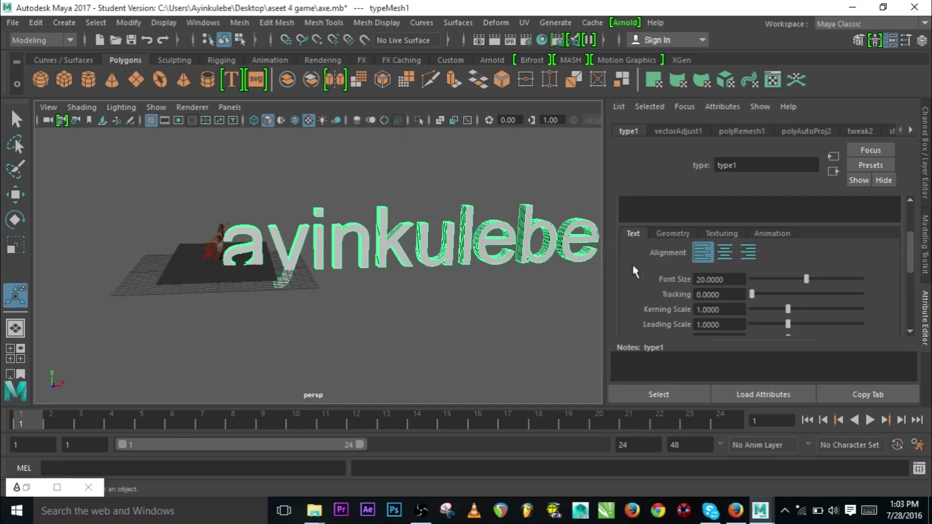
{"action": "left_click", "coordinate": [725, 252]}
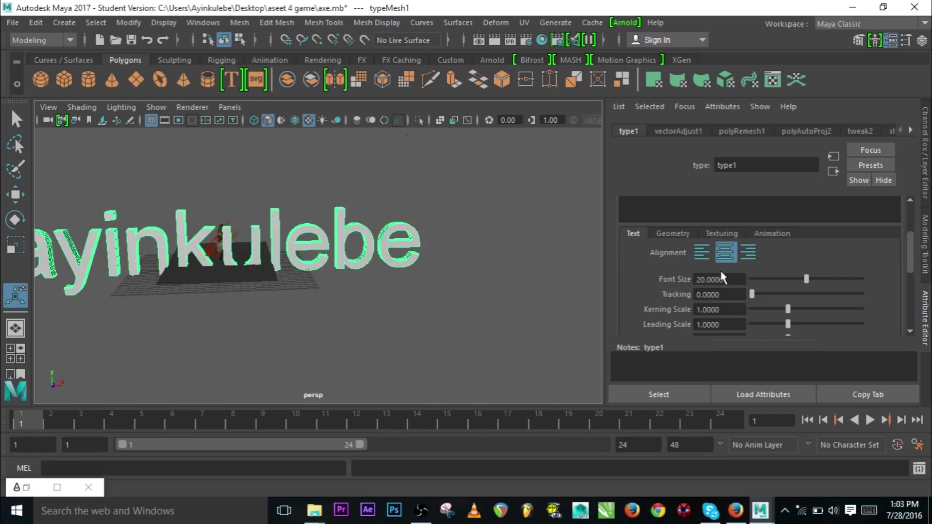
{"action": "left_click_drag", "start_coordinate": [806, 280], "coordinate": [714, 320]}
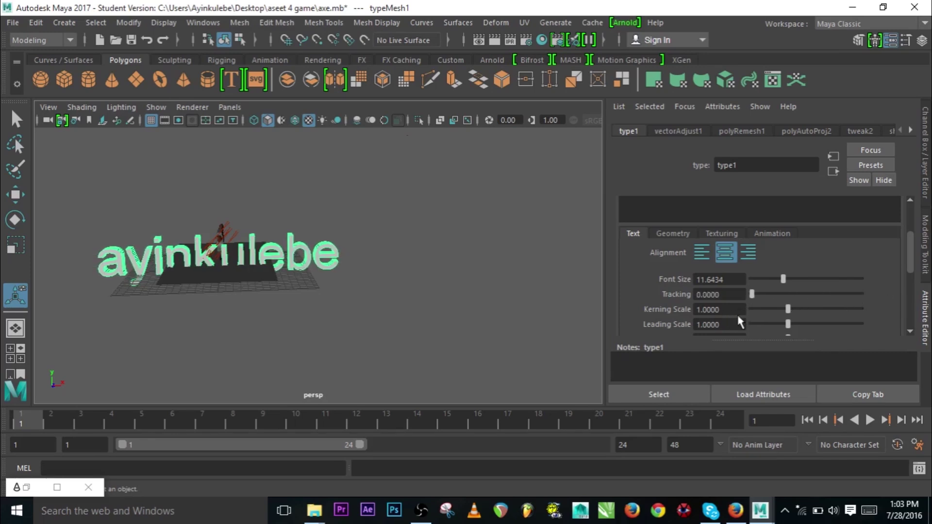
{"action": "mouse_move", "coordinate": [788, 310]}
{"action": "left_mouse_down"}
{"action": "mouse_move", "coordinate": [825, 311]}
{"action": "mouse_move", "coordinate": [791, 311]}
{"action": "left_mouse_up"}
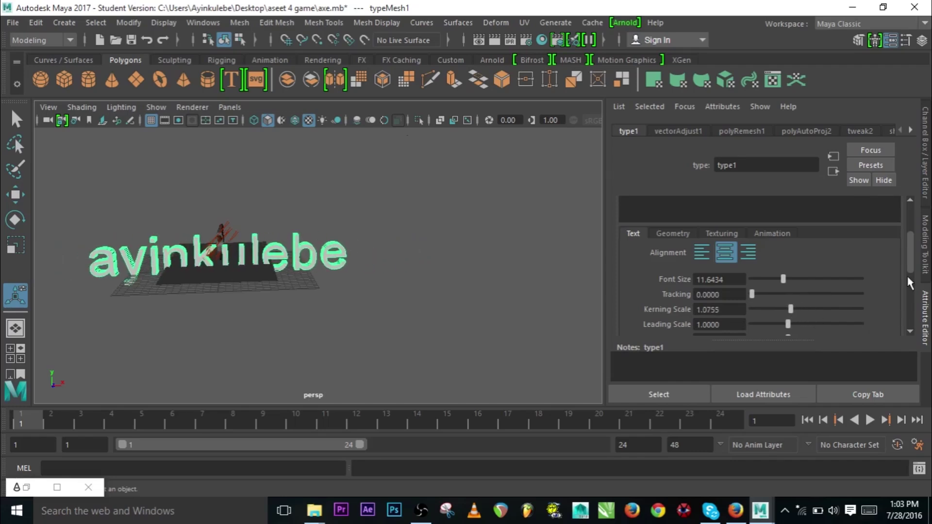
- Try the Type Manipulator on the first letter of the 3D text, adjusting it along the X axis
{"action": "scroll", "coordinate": [908, 286], "scroll_direction": "down", "scroll_amount": 5}
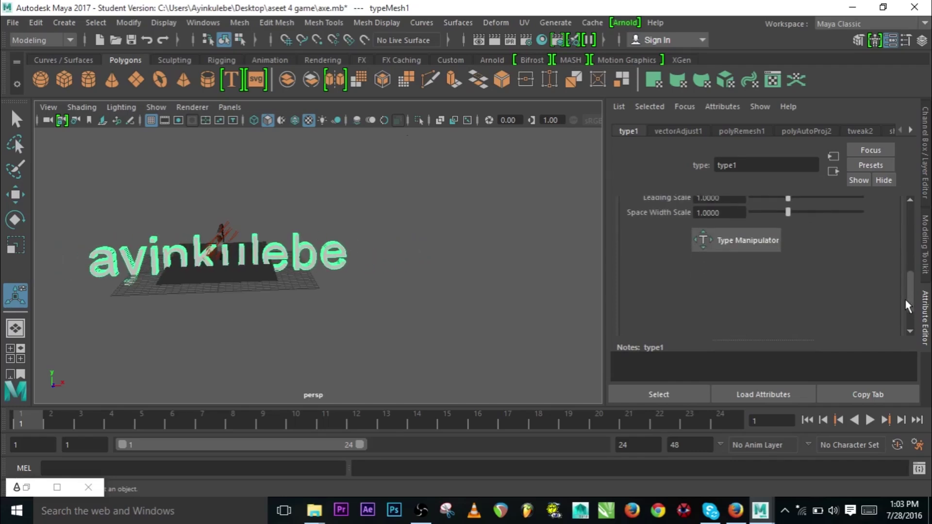
{"action": "left_click", "coordinate": [706, 243]}
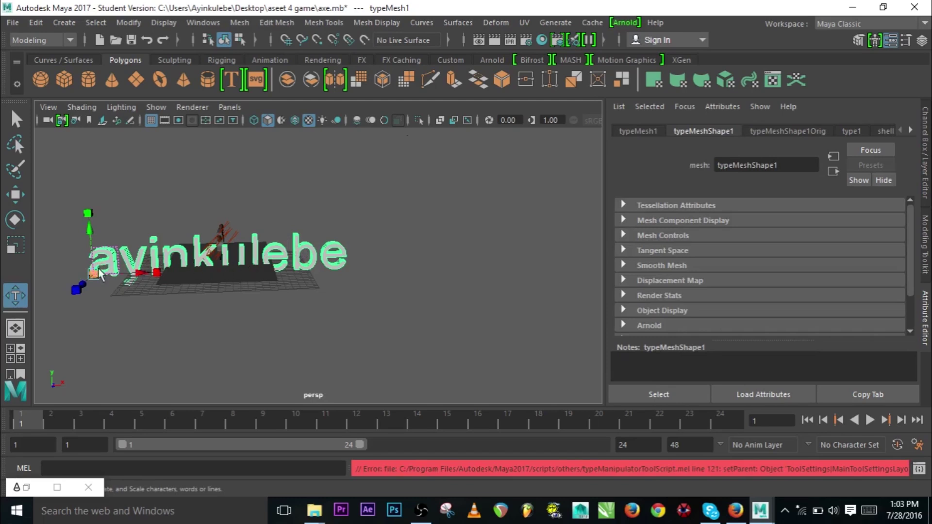
{"action": "mouse_move", "coordinate": [155, 275]}
{"action": "left_mouse_down"}
{"action": "mouse_move", "coordinate": [127, 273]}
{"action": "mouse_move", "coordinate": [143, 272]}
{"action": "left_mouse_up"}
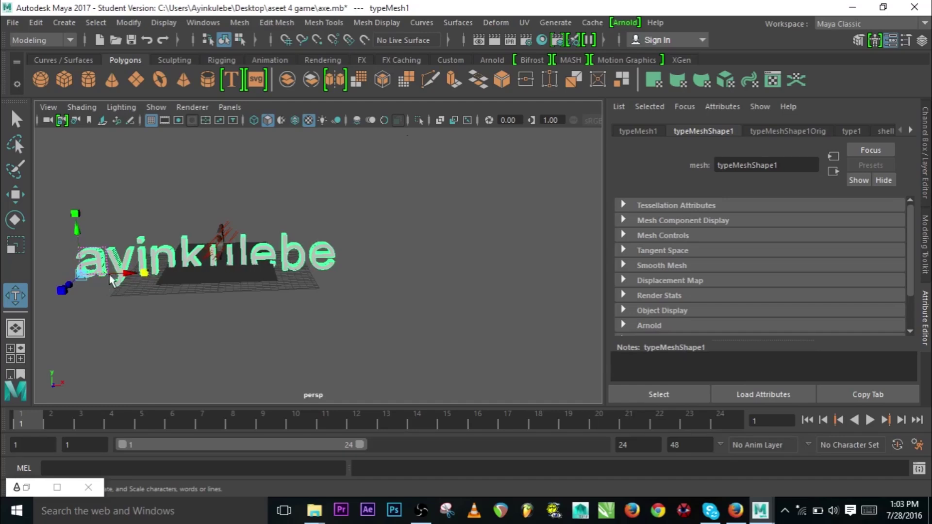
{"action": "left_click", "coordinate": [67, 286]}
- Delete the 3D text from the axe scene
{"action": "left_click_drag", "start_coordinate": [159, 292], "coordinate": [272, 360], "text": "alt"}
{"action": "left_click_drag", "start_coordinate": [292, 371], "coordinate": [38, 267]}
{"action": "left_click_drag", "start_coordinate": [272, 311], "coordinate": [268, 288], "text": "alt"}
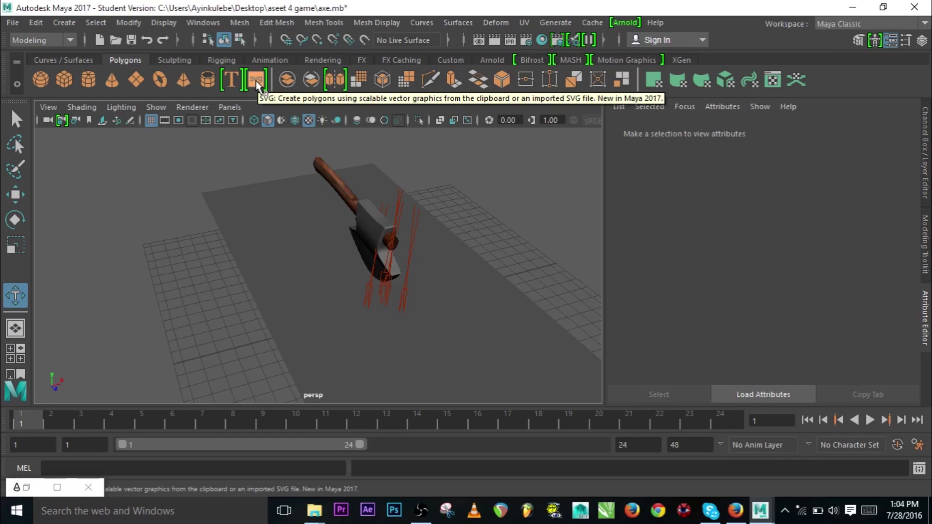
{"action": "left_click", "coordinate": [258, 87]}
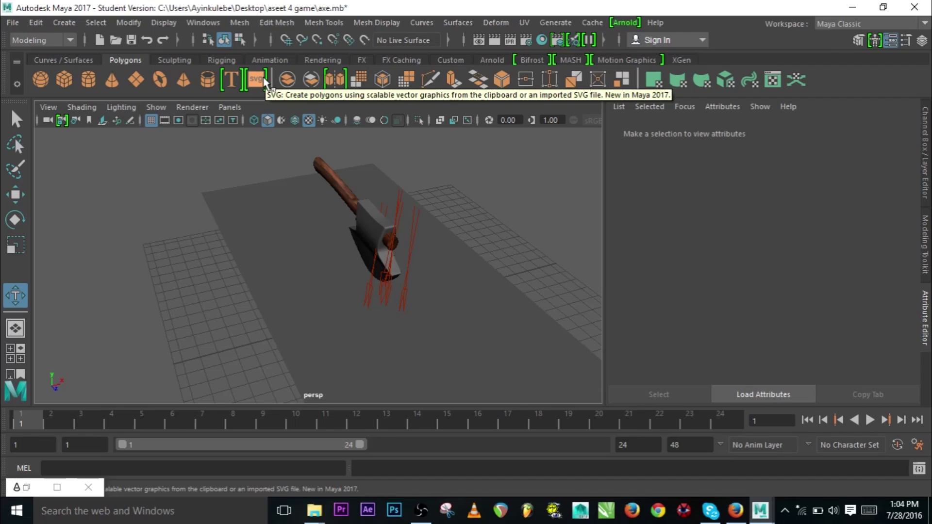
{"action": "left_click", "coordinate": [258, 81]}
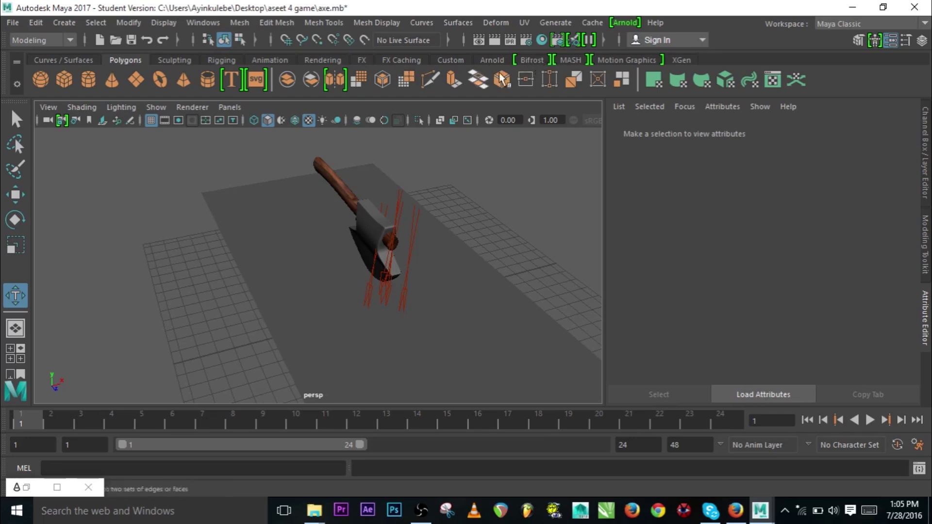
{"action": "left_click", "coordinate": [62, 41]}
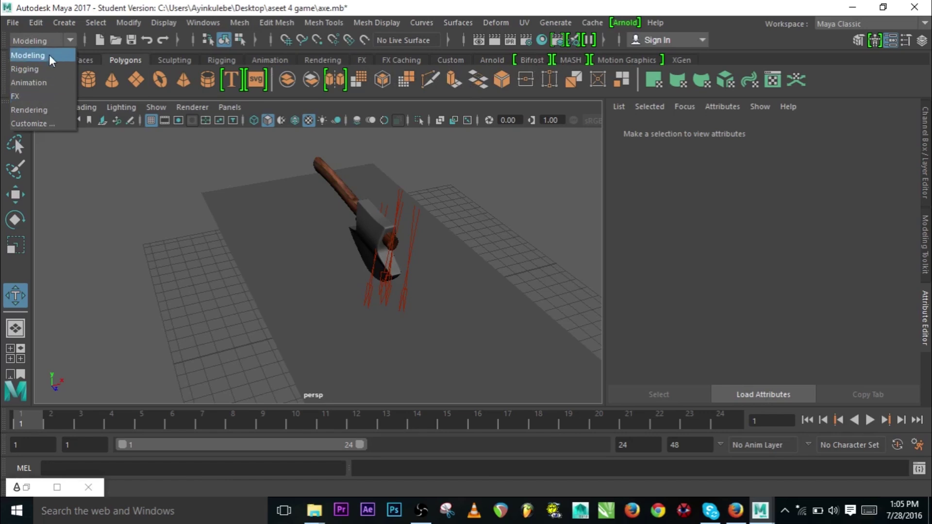
{"action": "left_click", "coordinate": [49, 55]}
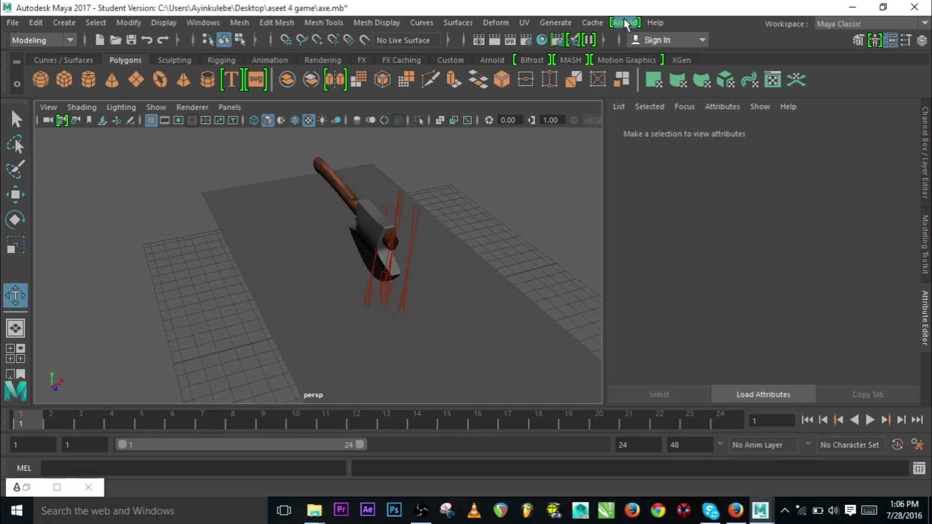
{"action": "left_click", "coordinate": [624, 20]}
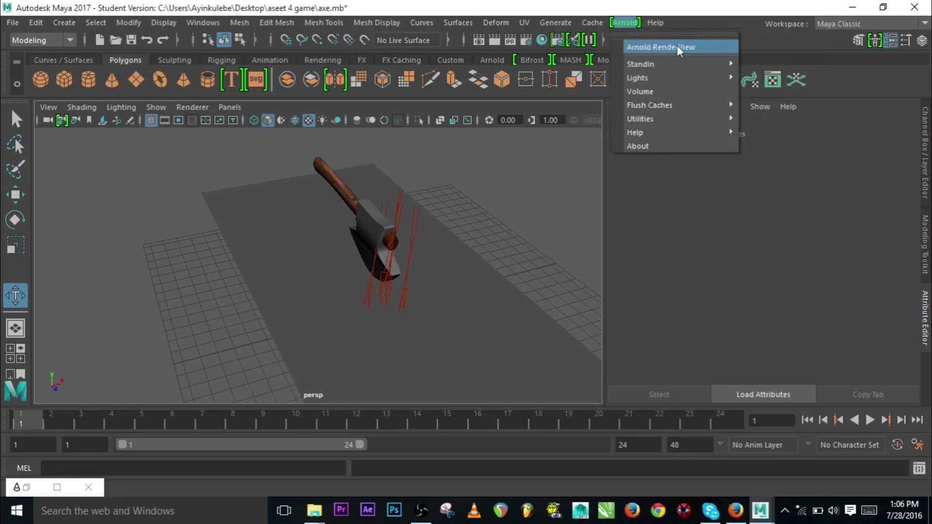
{"action": "left_click", "coordinate": [625, 23]}
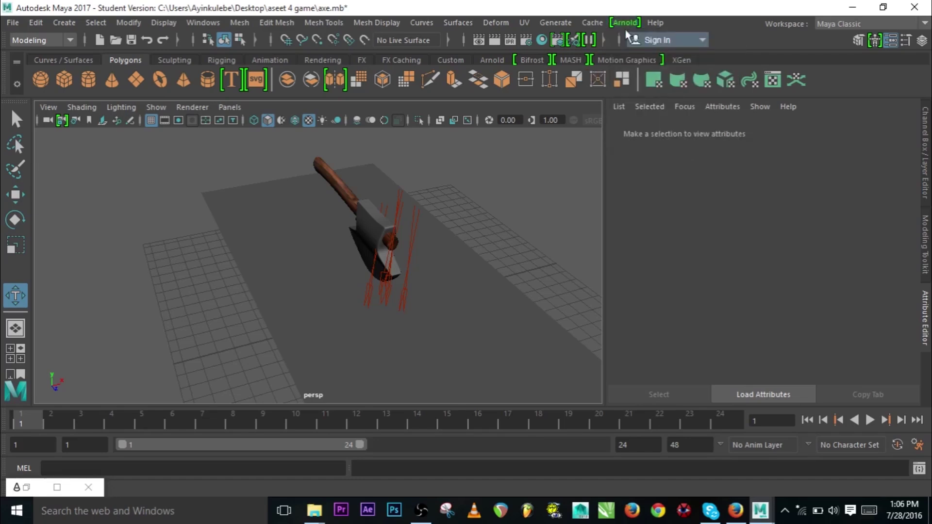
- Render the current frame, check the list of available renderers, and close the Render View
{"action": "left_click", "coordinate": [480, 41]}
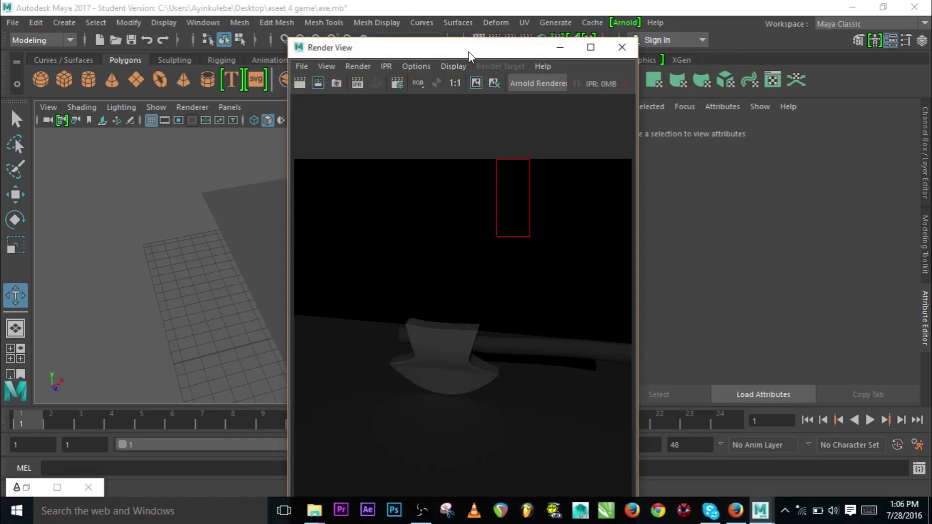
{"action": "left_click", "coordinate": [531, 83]}
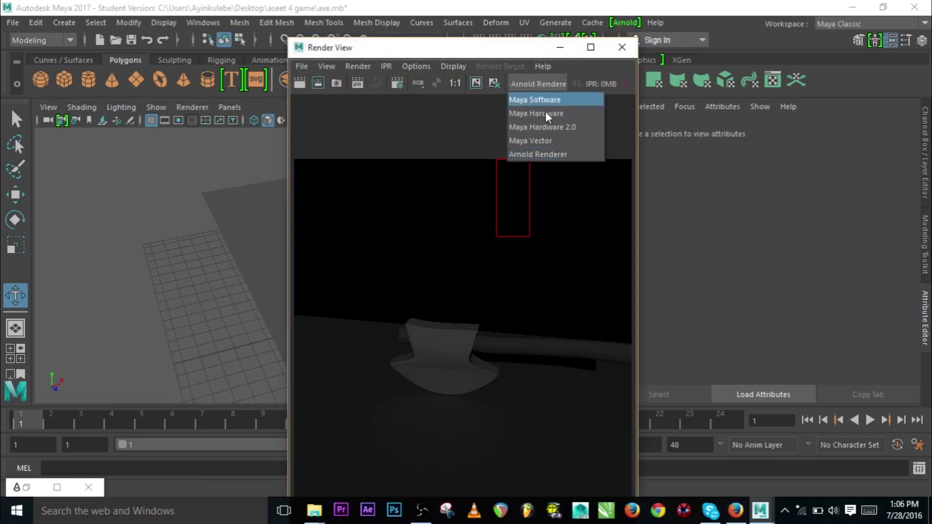
{"action": "left_click", "coordinate": [541, 84]}
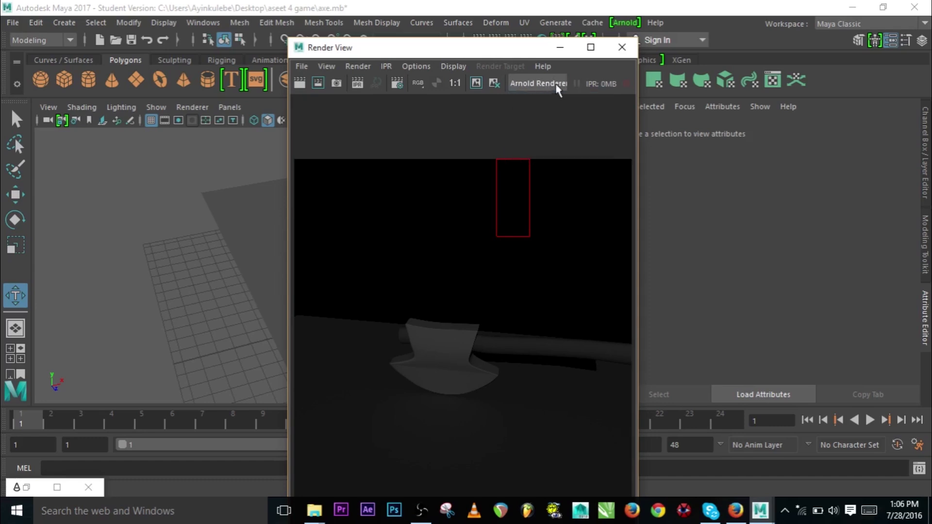
{"action": "left_click", "coordinate": [621, 48]}
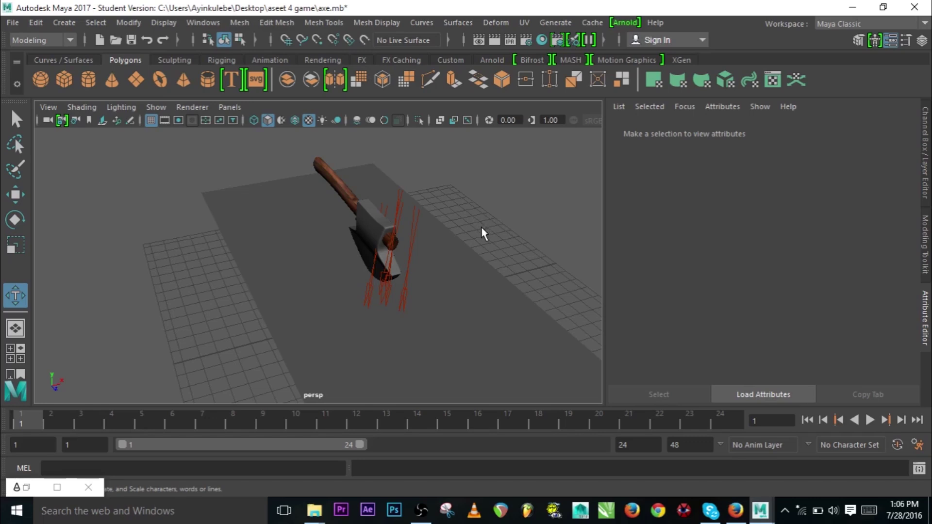
- Open the Arnold RenderView, restore its window, and arrange it over the main viewport
{"action": "left_click", "coordinate": [624, 22]}
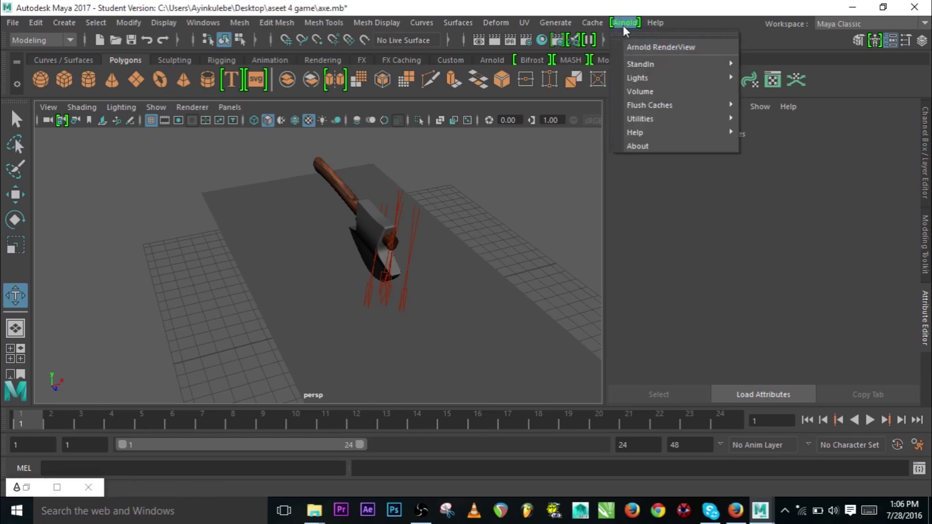
{"action": "left_click", "coordinate": [690, 47]}
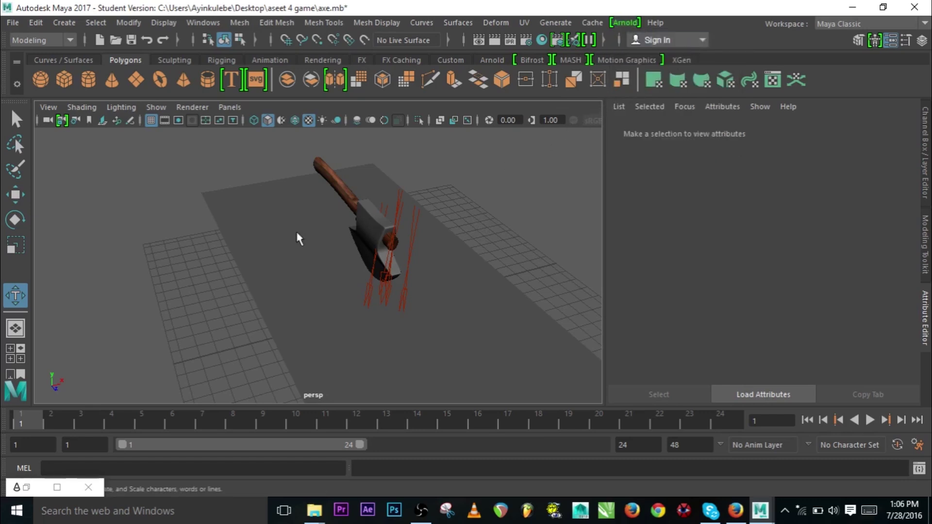
{"action": "left_click", "coordinate": [27, 487]}
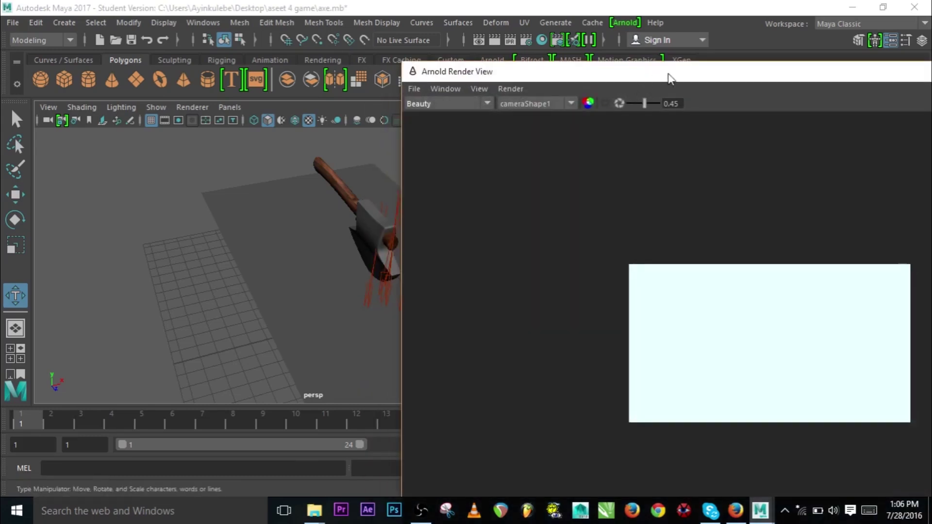
{"action": "left_click_drag", "start_coordinate": [670, 77], "coordinate": [652, 17]}
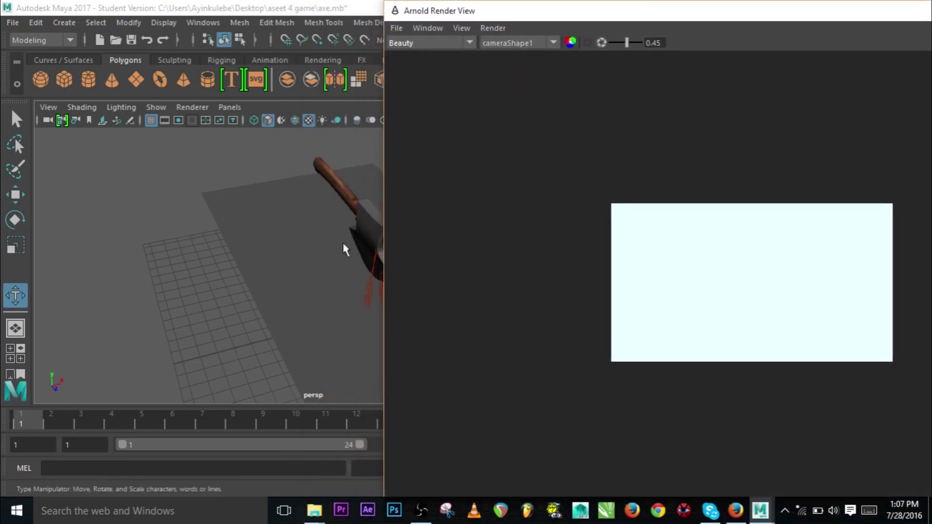
{"action": "left_click", "coordinate": [309, 234], "text": "alt"}
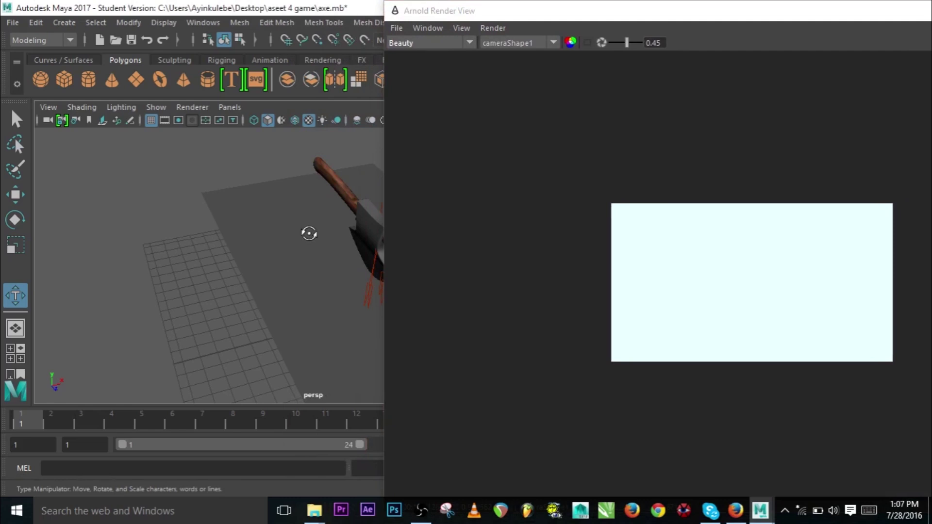
{"action": "middle_click_drag", "start_coordinate": [309, 234], "coordinate": [233, 253], "text": "alt"}
{"action": "left_click_drag", "start_coordinate": [490, 11], "coordinate": [325, 20]}
- Check the render passes offered in the Arnold RenderView and set its render camera to perspShape
{"action": "left_click", "coordinate": [283, 54]}
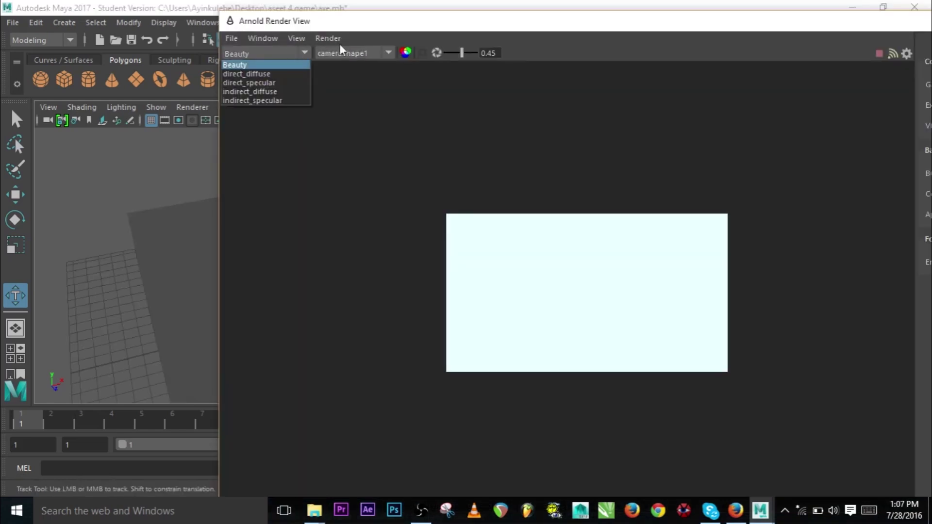
{"action": "left_click", "coordinate": [387, 53]}
{"action": "left_click", "coordinate": [387, 52]}
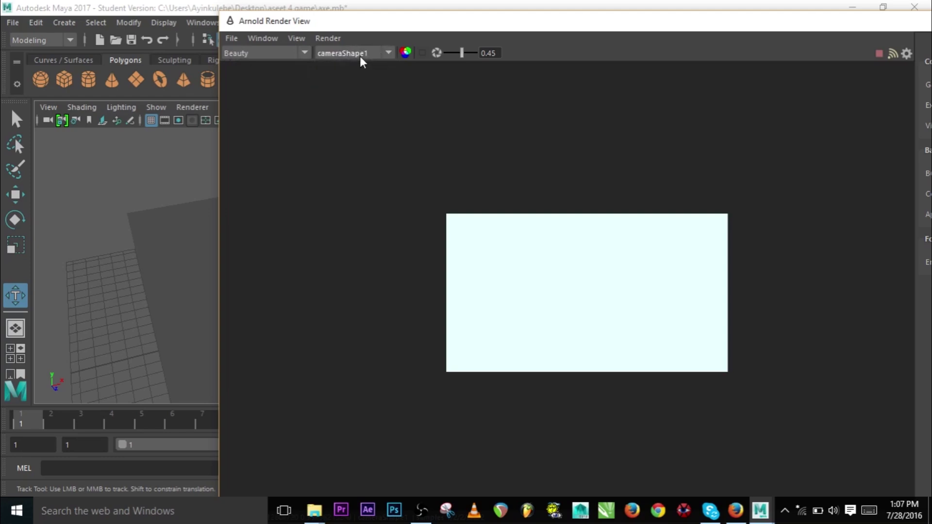
{"action": "left_click", "coordinate": [388, 52]}
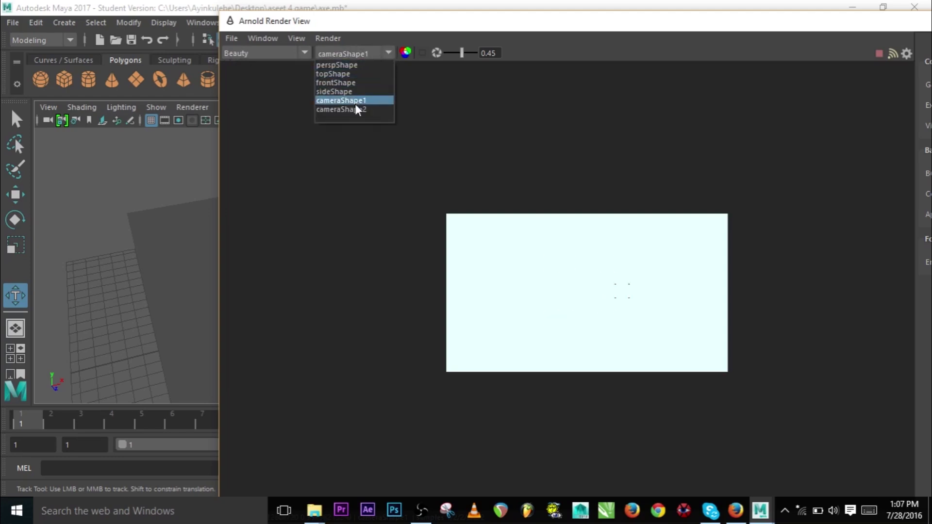
{"action": "left_click", "coordinate": [354, 99]}
{"action": "left_click", "coordinate": [388, 53]}
{"action": "left_click", "coordinate": [356, 65]}
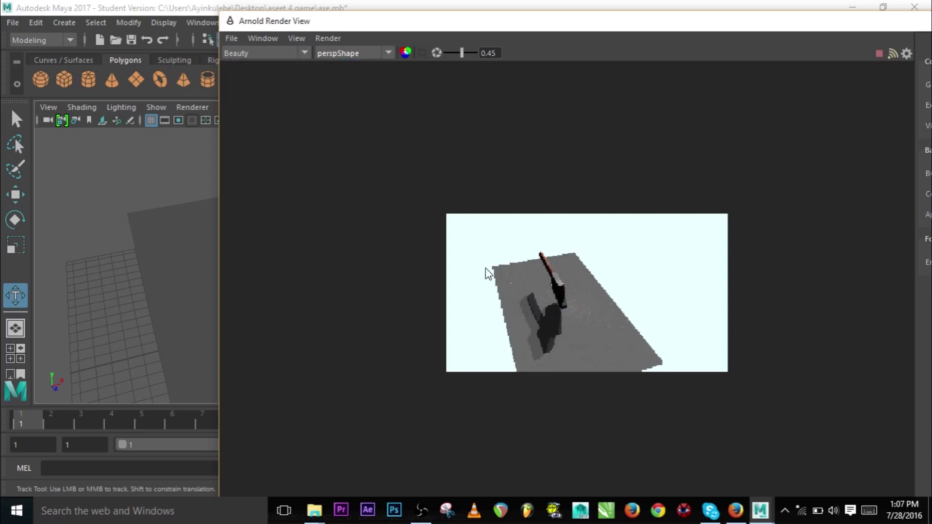
- Narrow the Arnold RenderView to uncover the viewport and orbit around the axe to examine the live render
{"action": "middle_click_drag", "start_coordinate": [500, 288], "coordinate": [507, 279]}
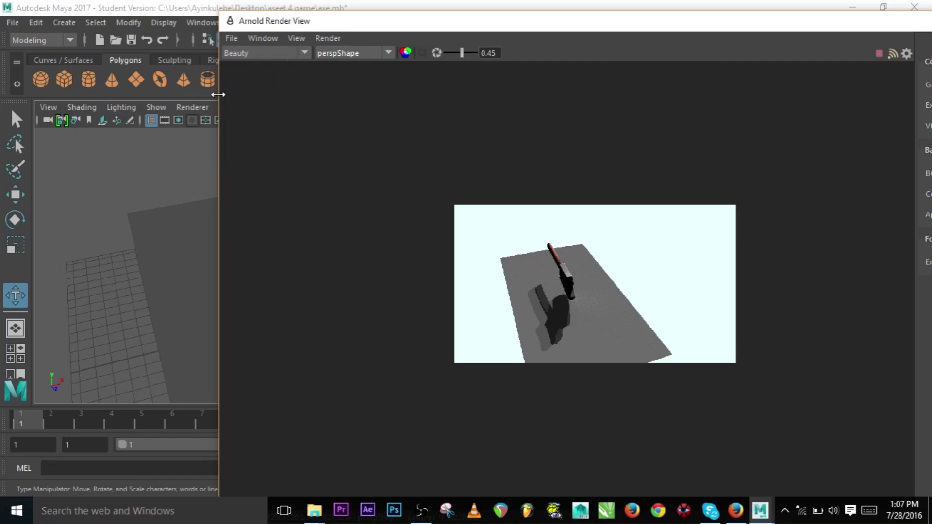
{"action": "left_click_drag", "start_coordinate": [216, 92], "coordinate": [542, 83]}
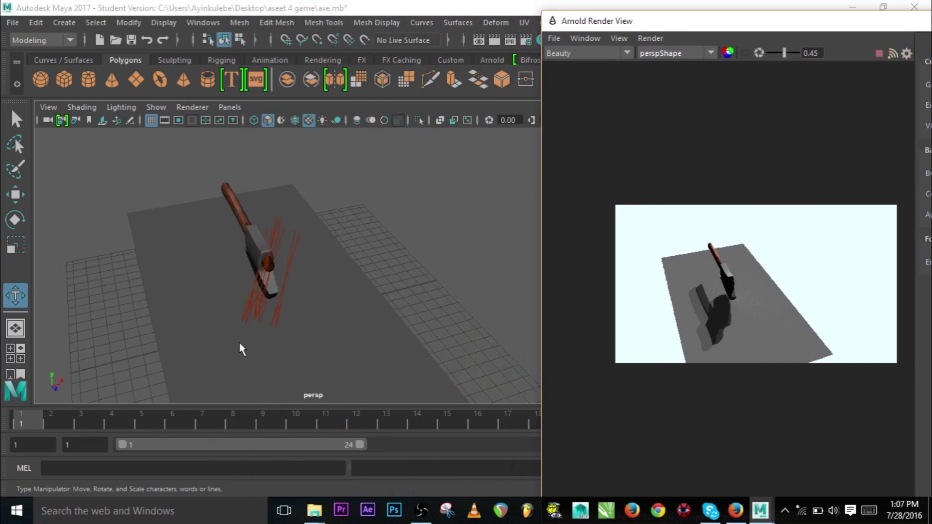
{"action": "left_click_drag", "start_coordinate": [235, 343], "coordinate": [276, 323], "text": "alt"}
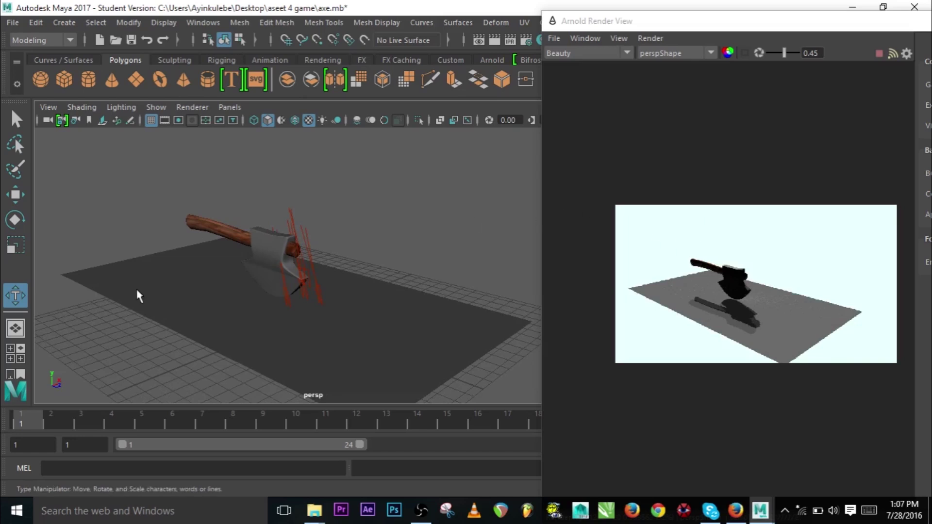
{"action": "left_click_drag", "start_coordinate": [135, 287], "coordinate": [180, 293], "text": "alt"}
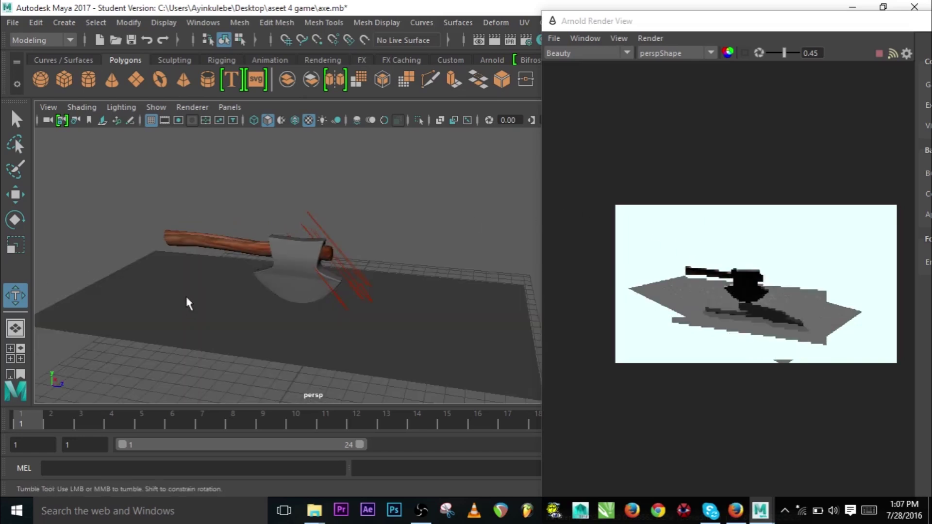
{"action": "left_click_drag", "start_coordinate": [186, 299], "coordinate": [410, 318], "text": "alt"}
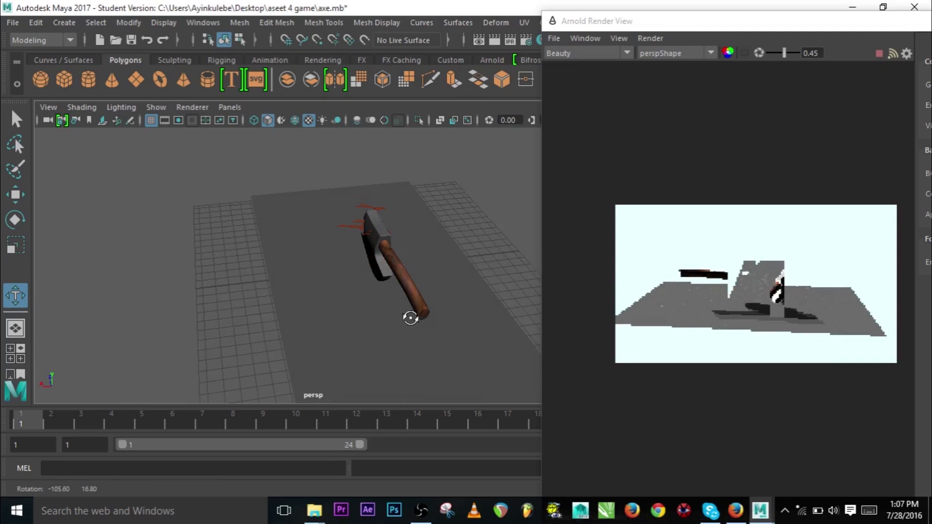
{"action": "left_click_drag", "start_coordinate": [410, 318], "coordinate": [795, 265], "text": "alt"}
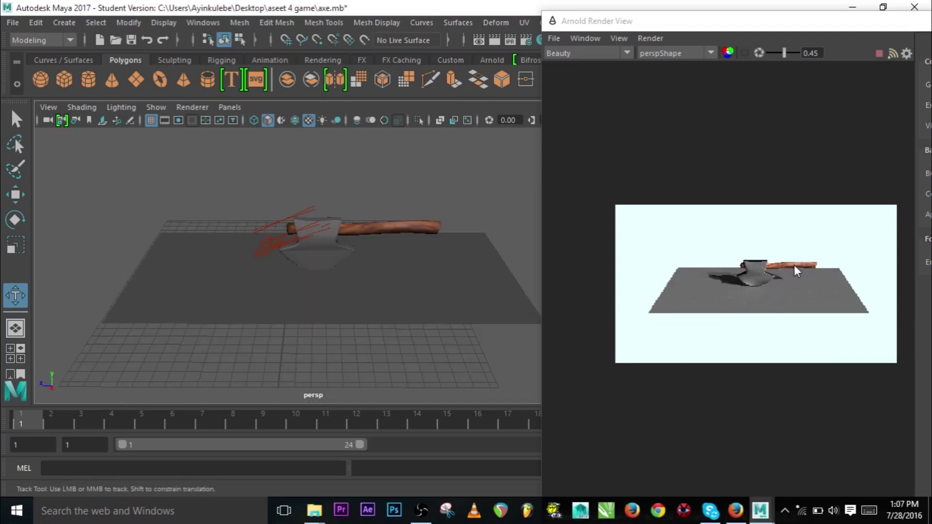
- Select the axe head from the Arnold render, enlarge the render image, and orbit the scene to examine the axe from another angle
{"action": "left_click", "coordinate": [794, 265]}
{"action": "left_click", "coordinate": [767, 278]}
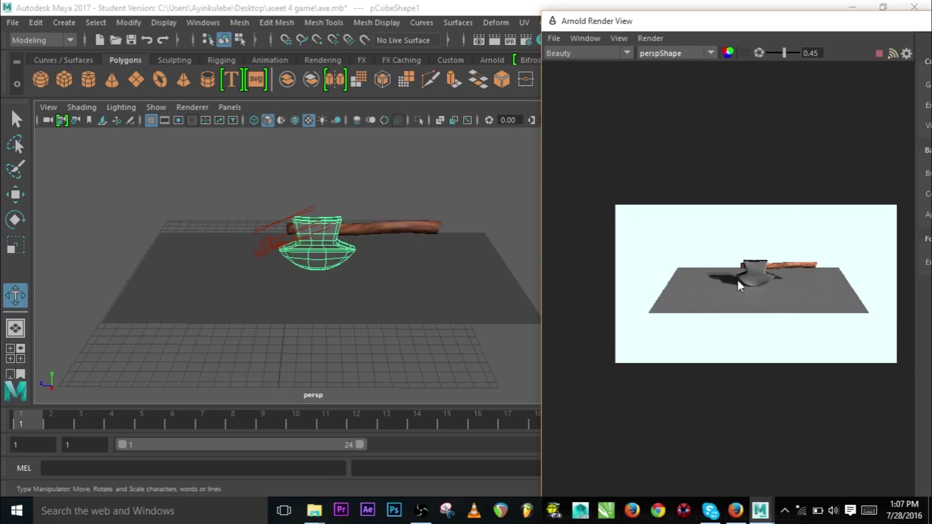
{"action": "scroll", "coordinate": [748, 286], "scroll_direction": "up", "scroll_amount": 1}
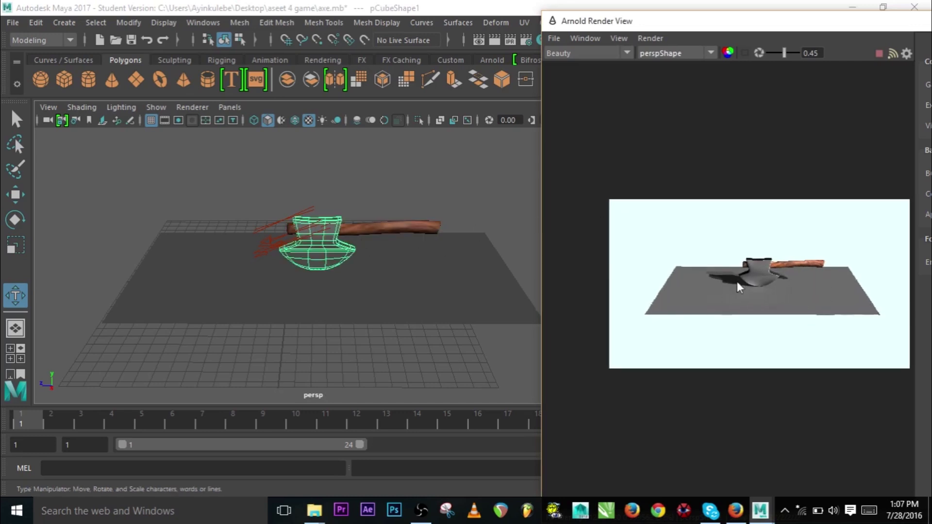
{"action": "scroll", "coordinate": [737, 281], "scroll_direction": "up", "scroll_amount": 1}
{"action": "scroll", "coordinate": [736, 292], "scroll_direction": "up", "scroll_amount": 1}
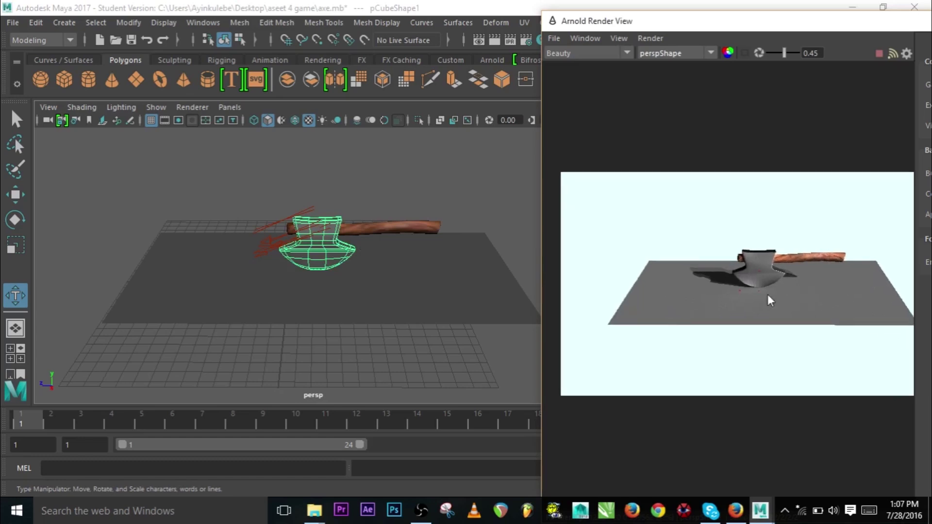
{"action": "scroll", "coordinate": [769, 299], "scroll_direction": "up", "scroll_amount": 2}
{"action": "mouse_move", "coordinate": [408, 276]}
{"action": "left_mouse_down", "text": "alt"}
{"action": "mouse_move", "coordinate": [398, 294]}
{"action": "mouse_move", "coordinate": [369, 289]}
{"action": "mouse_move", "coordinate": [406, 284]}
{"action": "left_mouse_up", "text": "alt"}
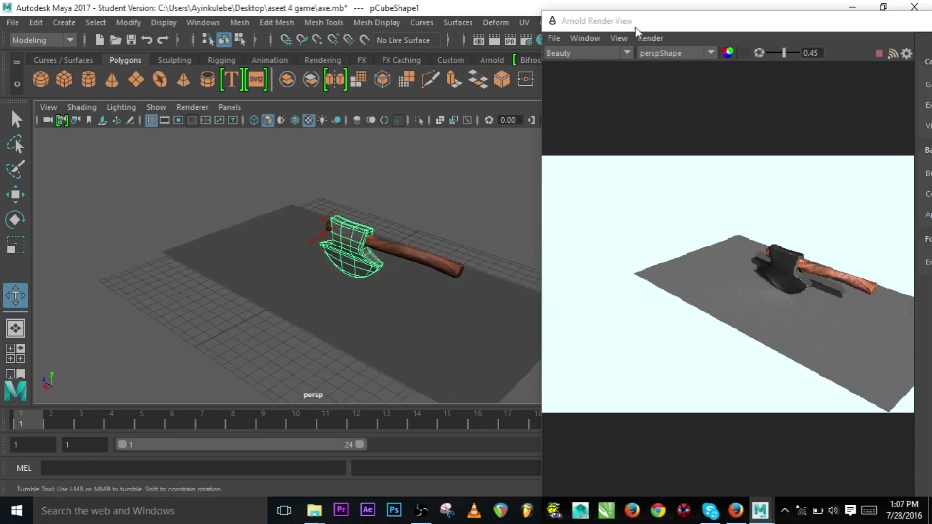
- Move the Arnold RenderView clear of the main commands and review the new editing, display and mesh commands highlighted in green
{"action": "left_click_drag", "start_coordinate": [635, 28], "coordinate": [516, 112]}
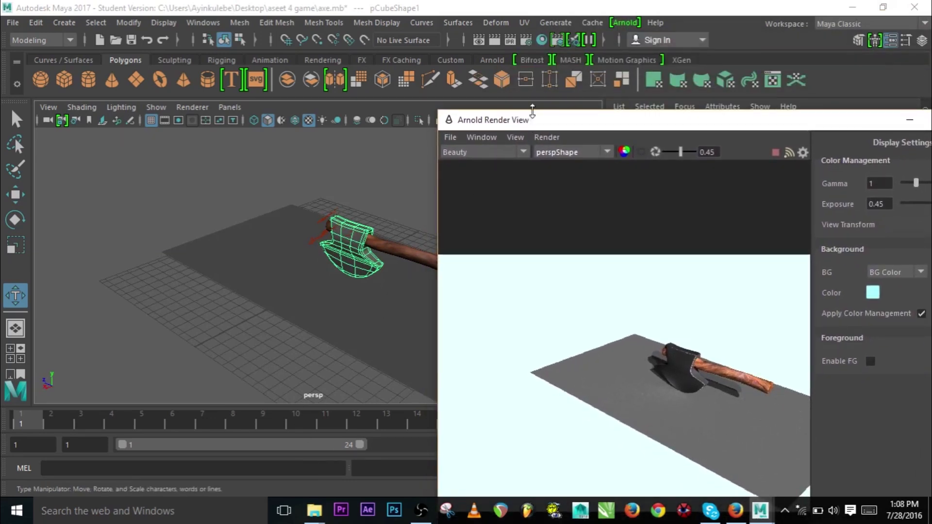
{"action": "mouse_move", "coordinate": [523, 125]}
{"action": "left_mouse_down"}
{"action": "mouse_move", "coordinate": [528, 102]}
{"action": "mouse_move", "coordinate": [526, 114]}
{"action": "left_mouse_up"}
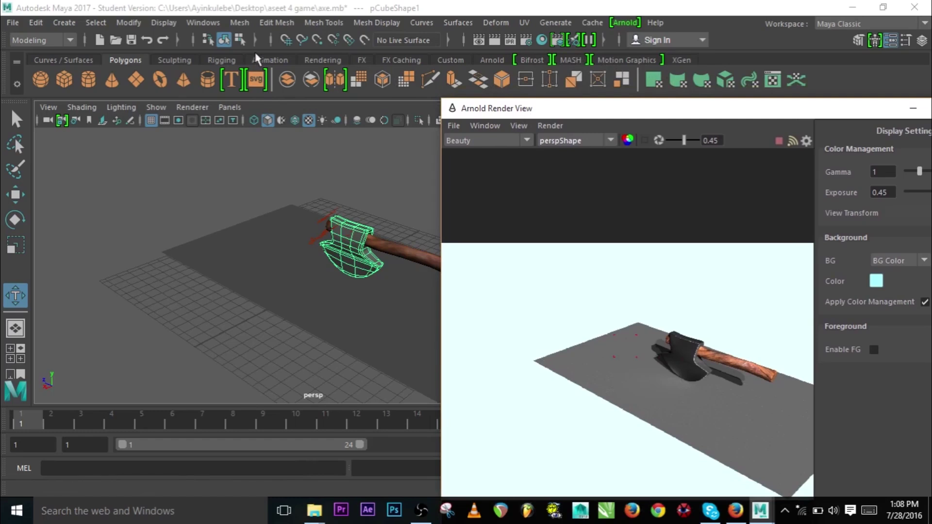
{"action": "left_click", "coordinate": [36, 23]}
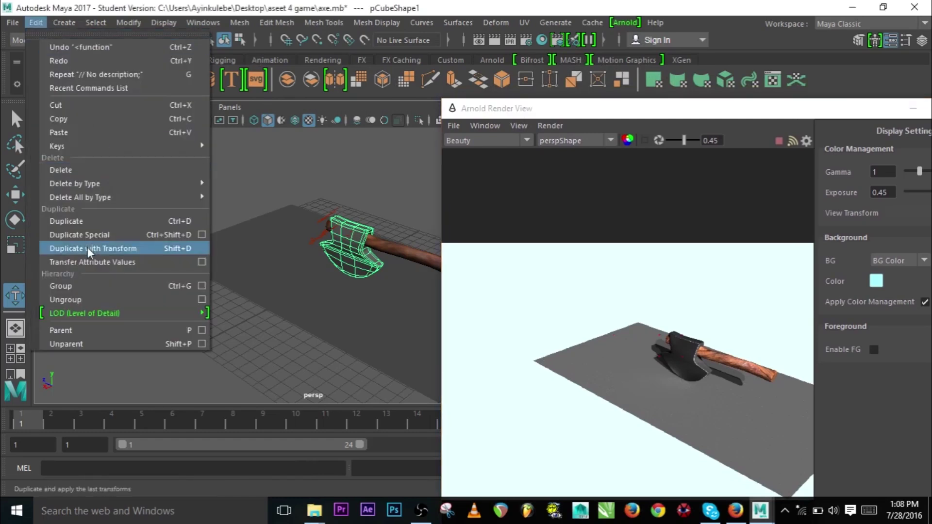
{"action": "left_click", "coordinate": [96, 23]}
{"action": "left_click", "coordinate": [97, 24]}
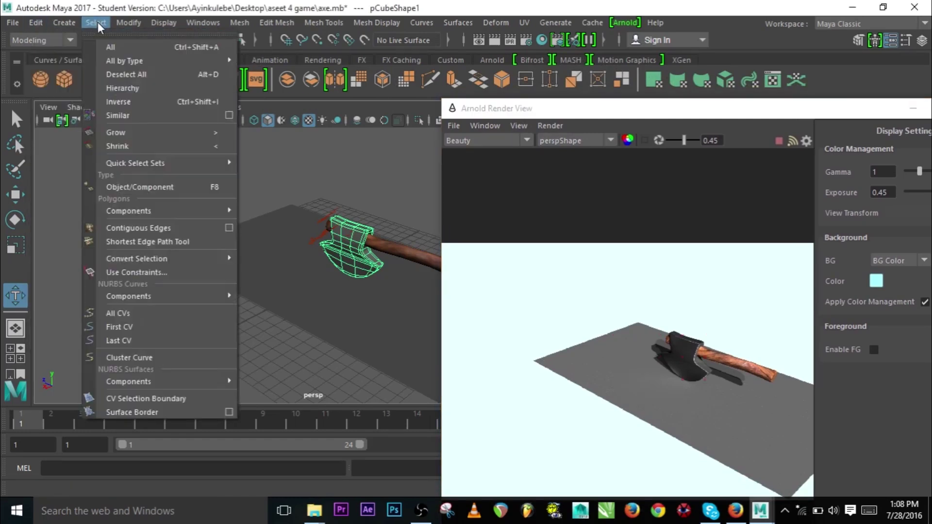
{"action": "mouse_move", "coordinate": [168, 31]}
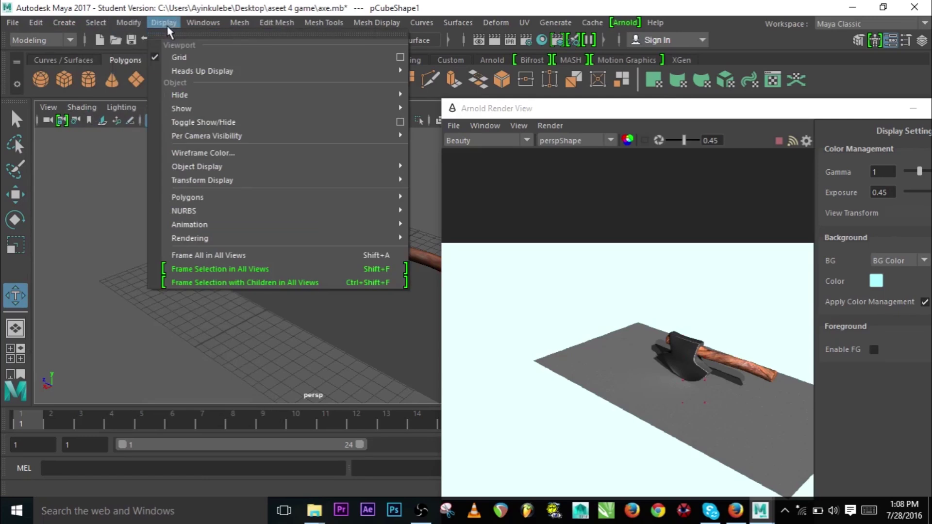
{"action": "mouse_move", "coordinate": [349, 23]}
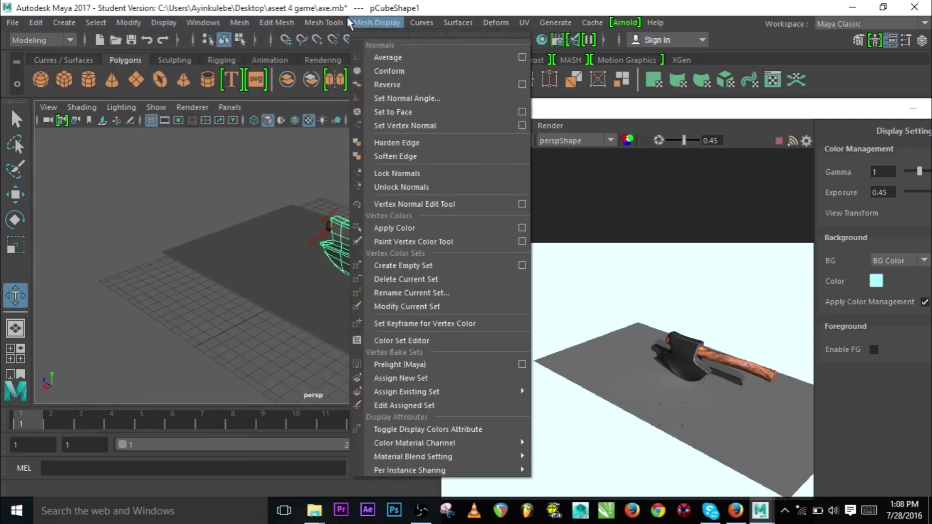
{"action": "mouse_move", "coordinate": [266, 30]}
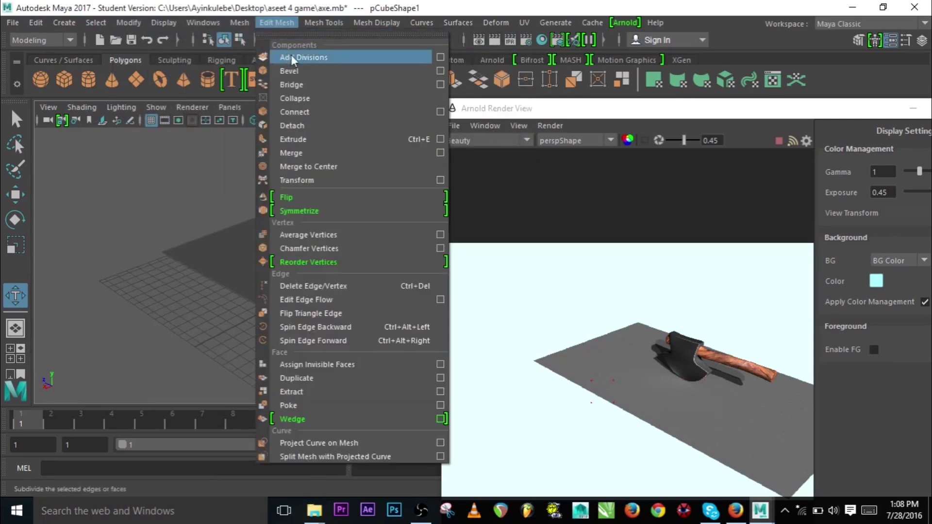